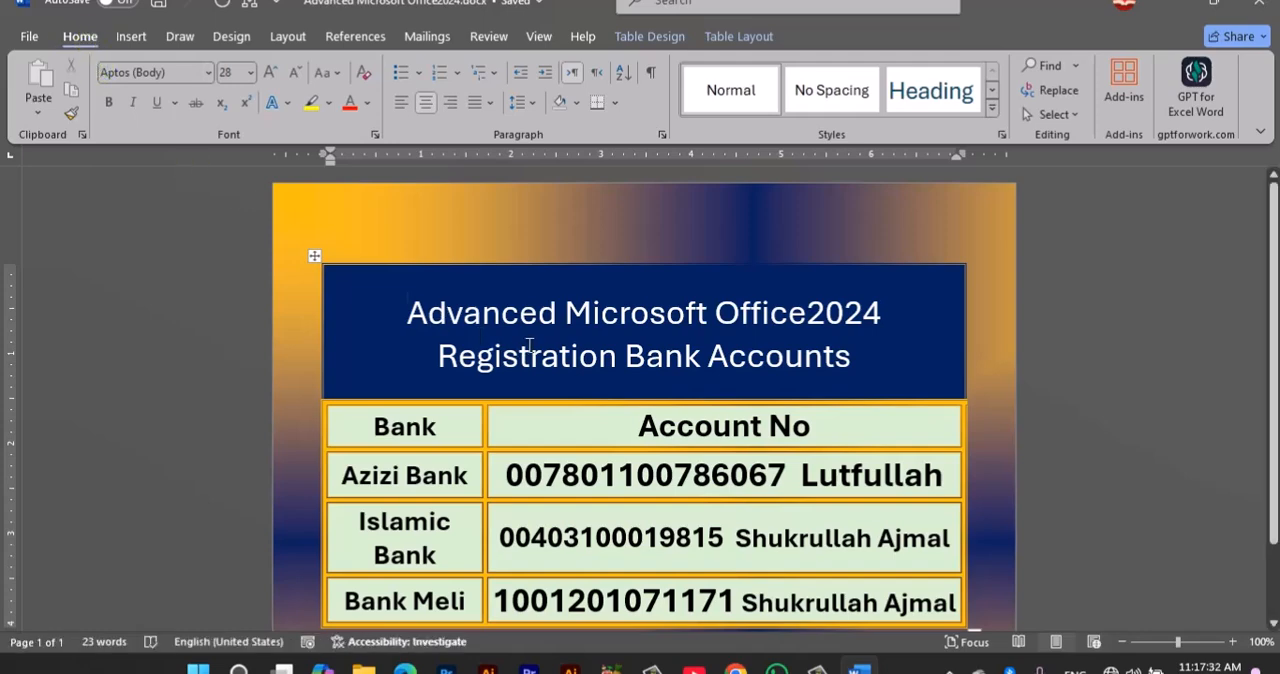
Step: Close the open document, create a new blank one and fill it with sample text using =rand()
key("ctrl+w")
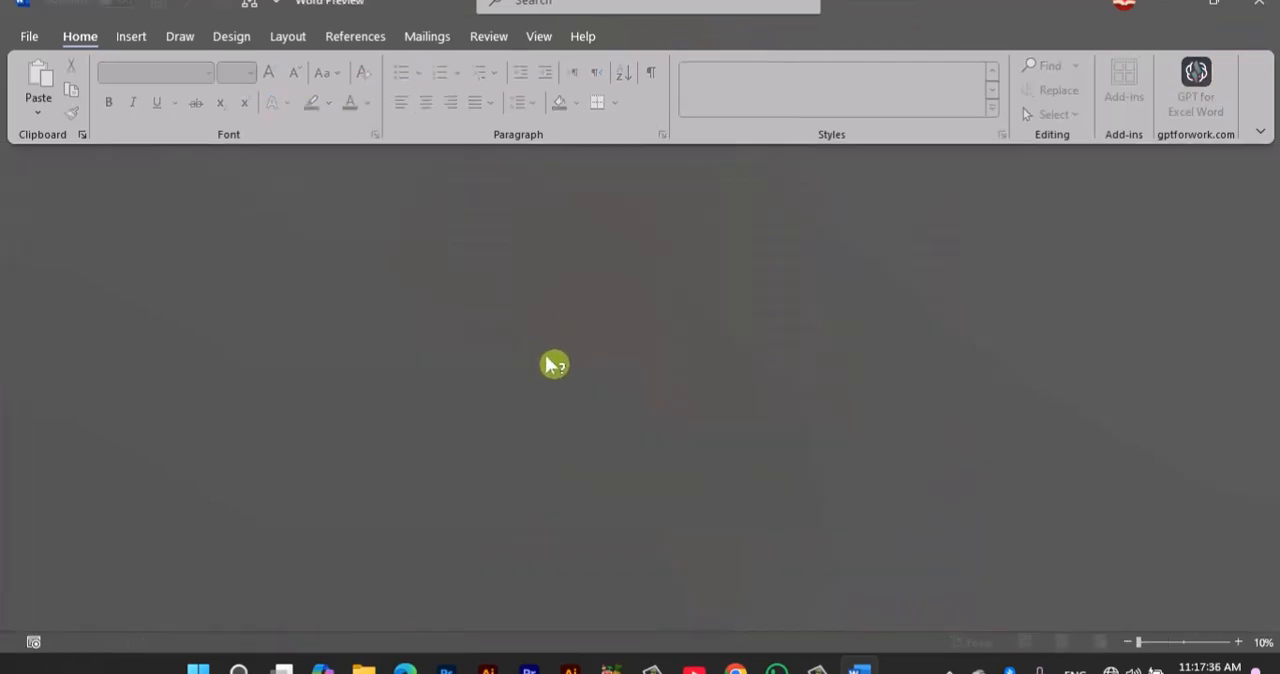
key("ctrl+n")
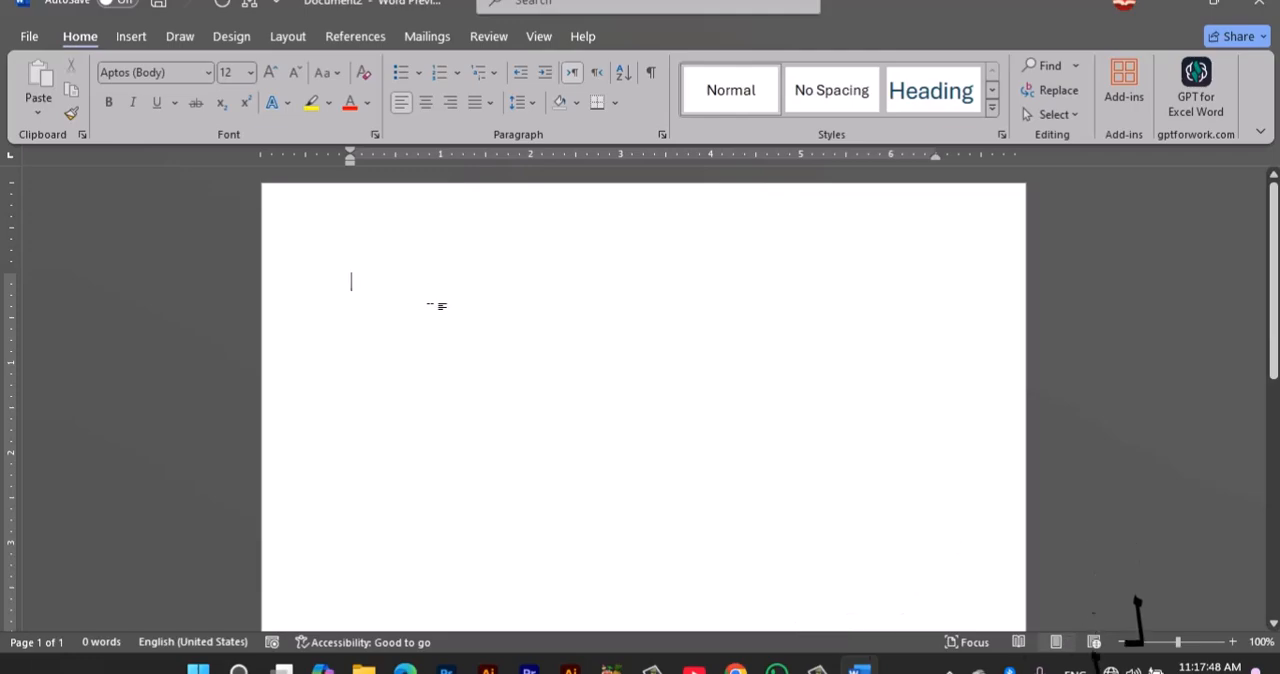
type("==")
type("and(")
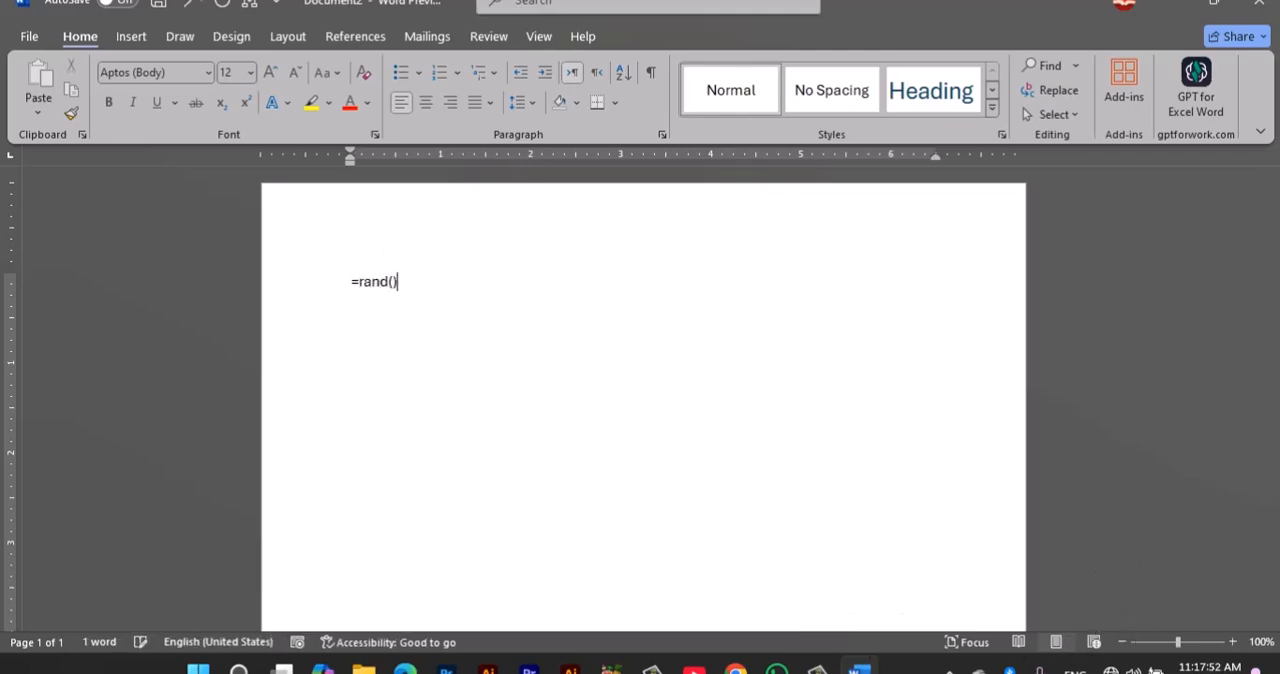
type(")")
key("Return")
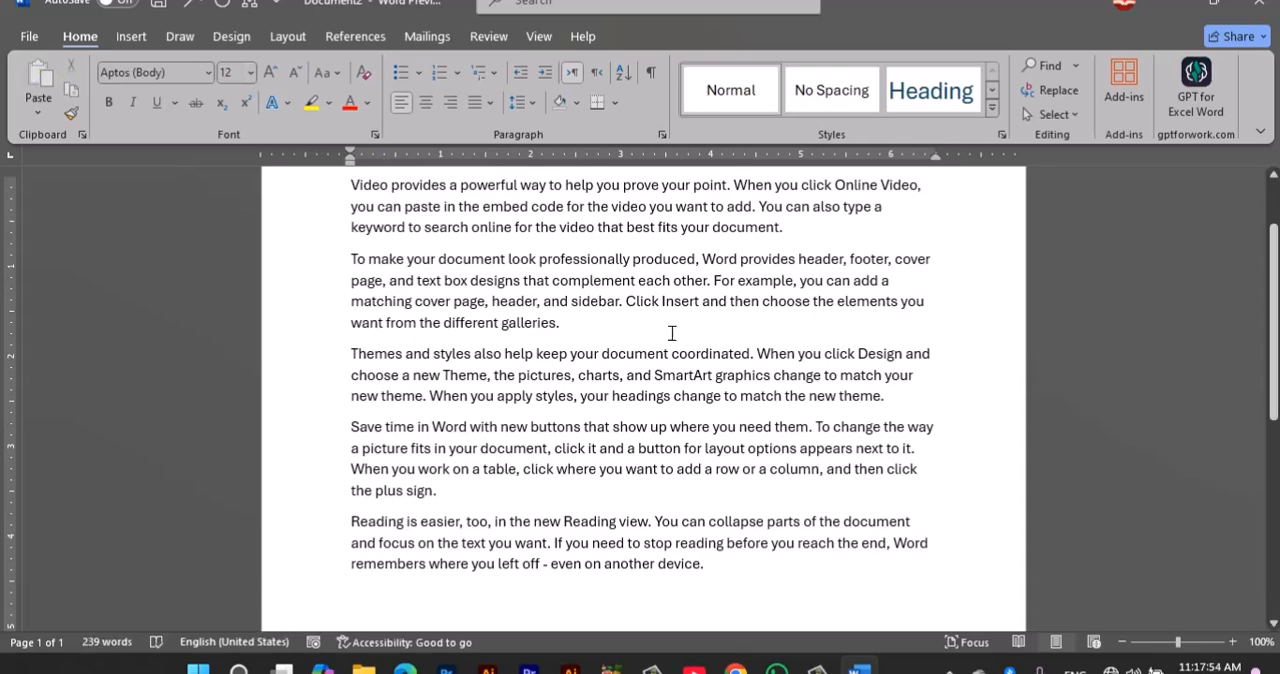
Step: Justify all the paragraphs of the sample text
key("ctrl+a")
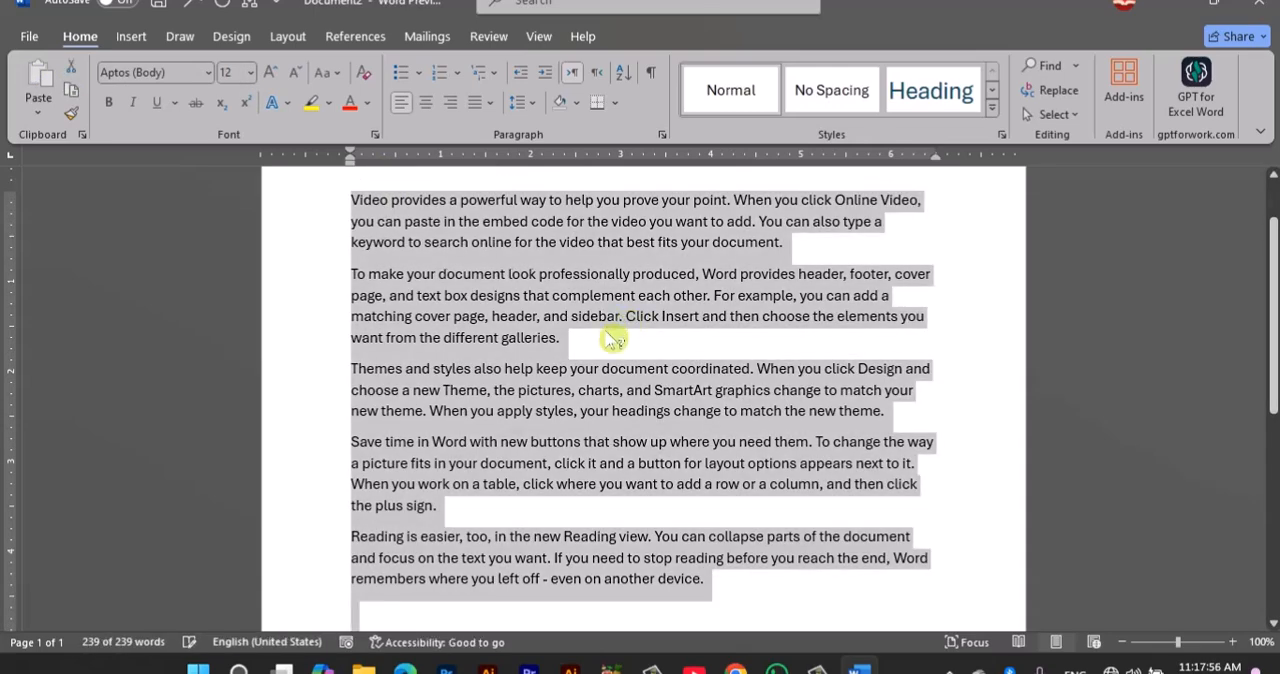
key("ctrl+j")
left_click(603, 330)
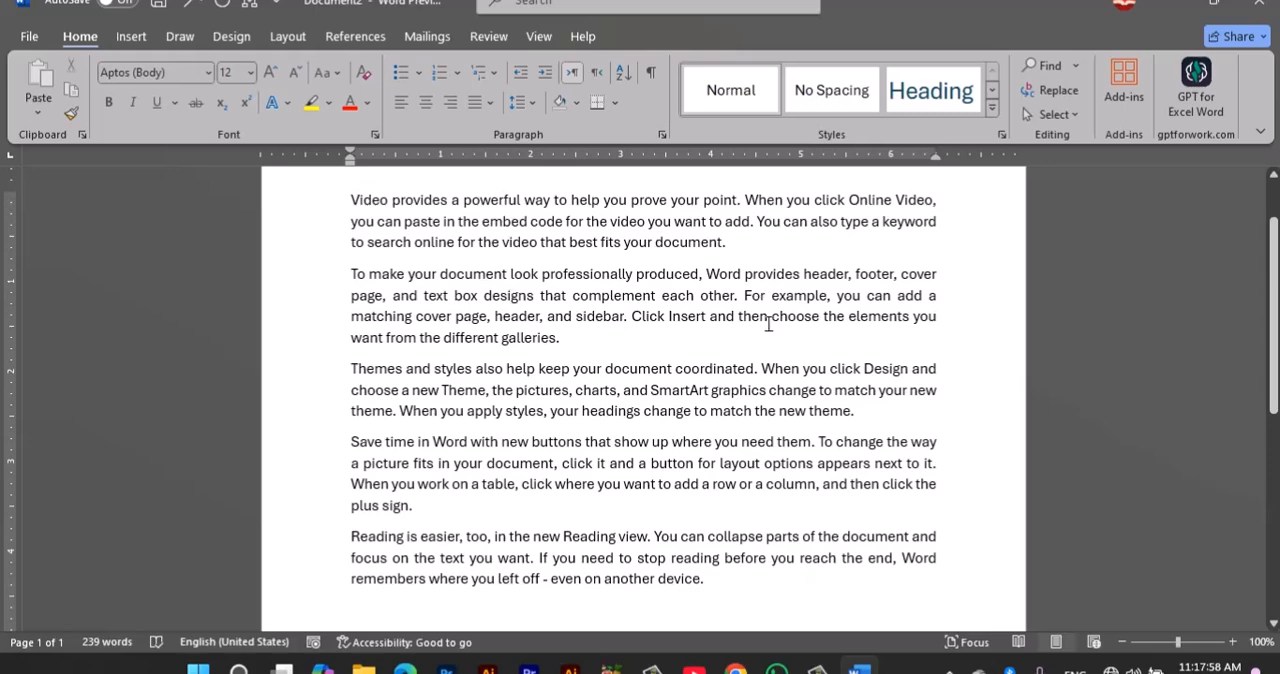
scroll(630, 296, "up", 1)
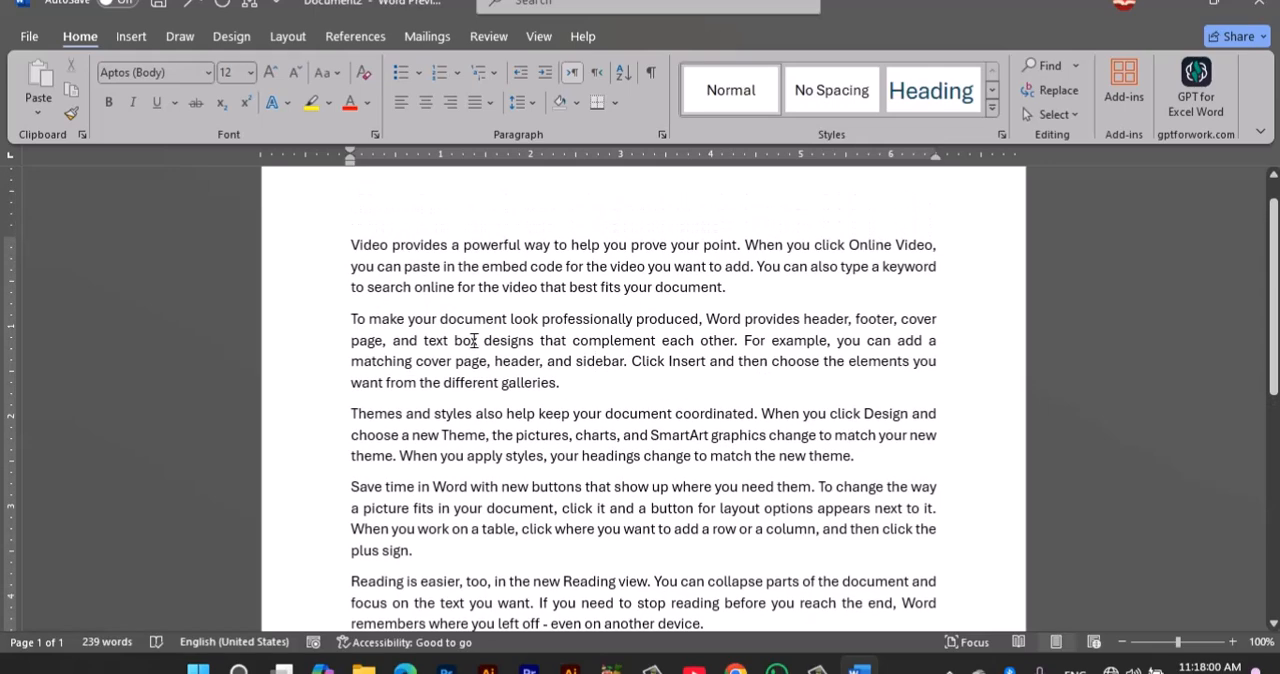
Step: Delete all the sample text and enlarge the page view to 170%
key("ctrl+a")
key("BackSpace")
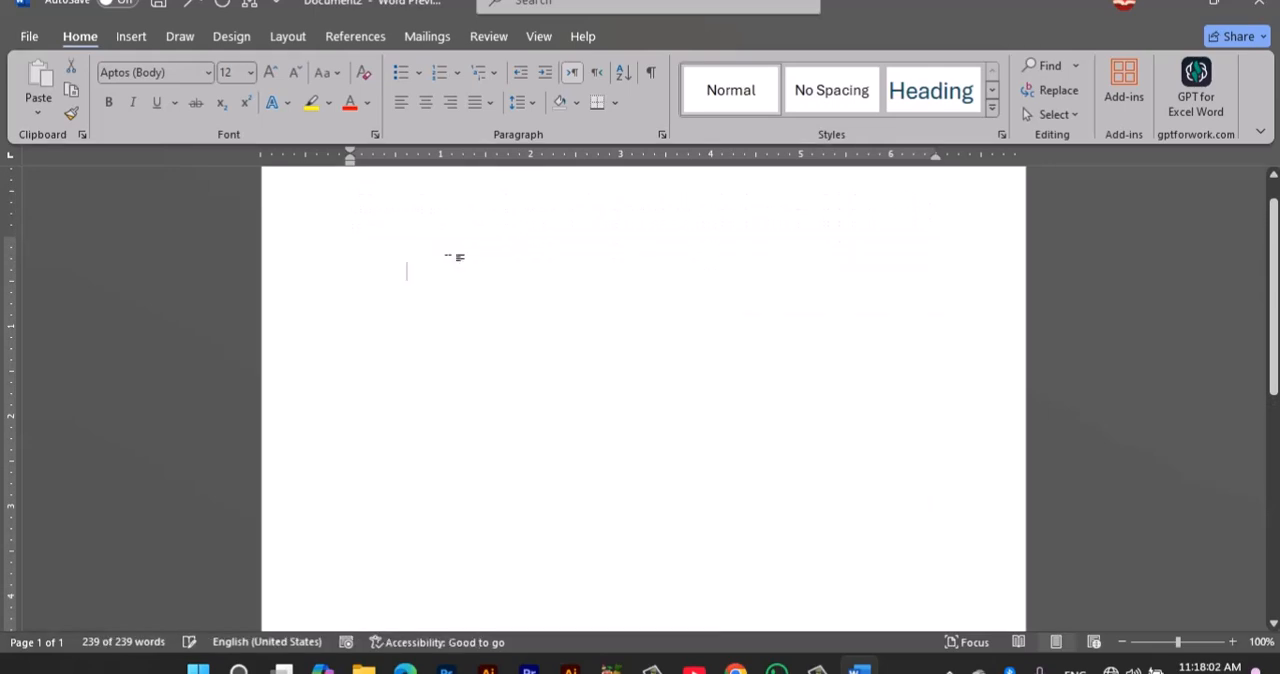
scroll(466, 248, "up", 10)
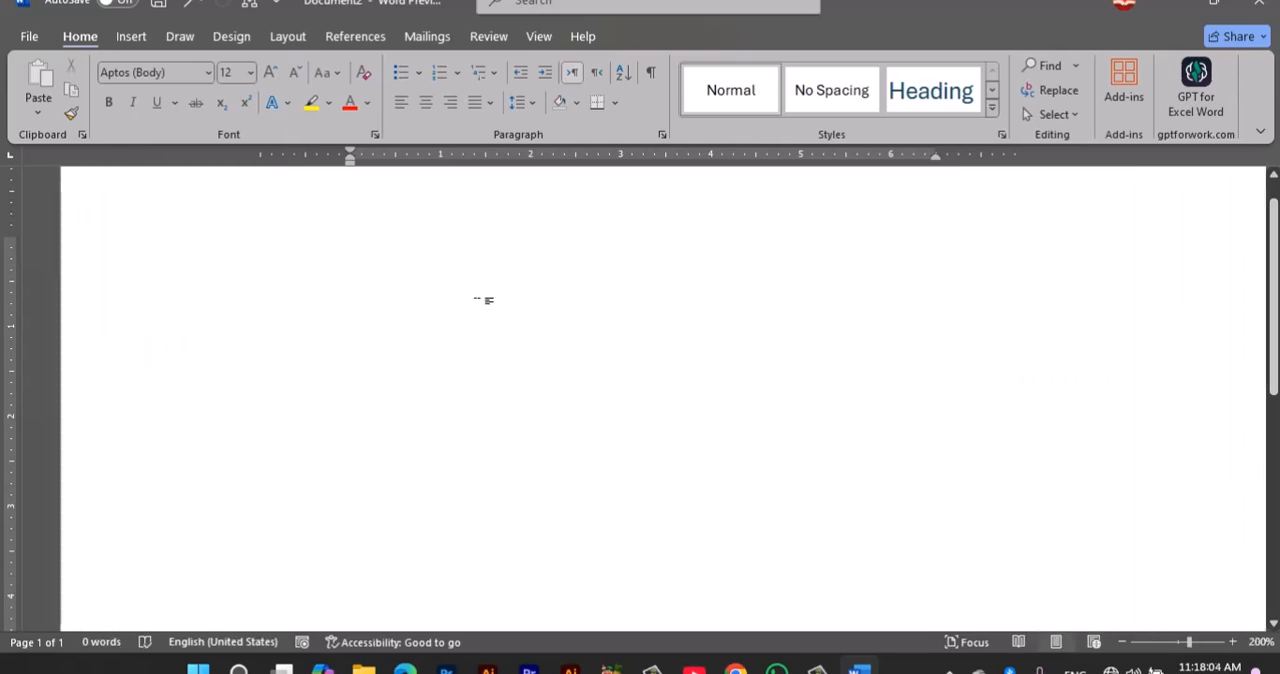
scroll(484, 327, "down", 2)
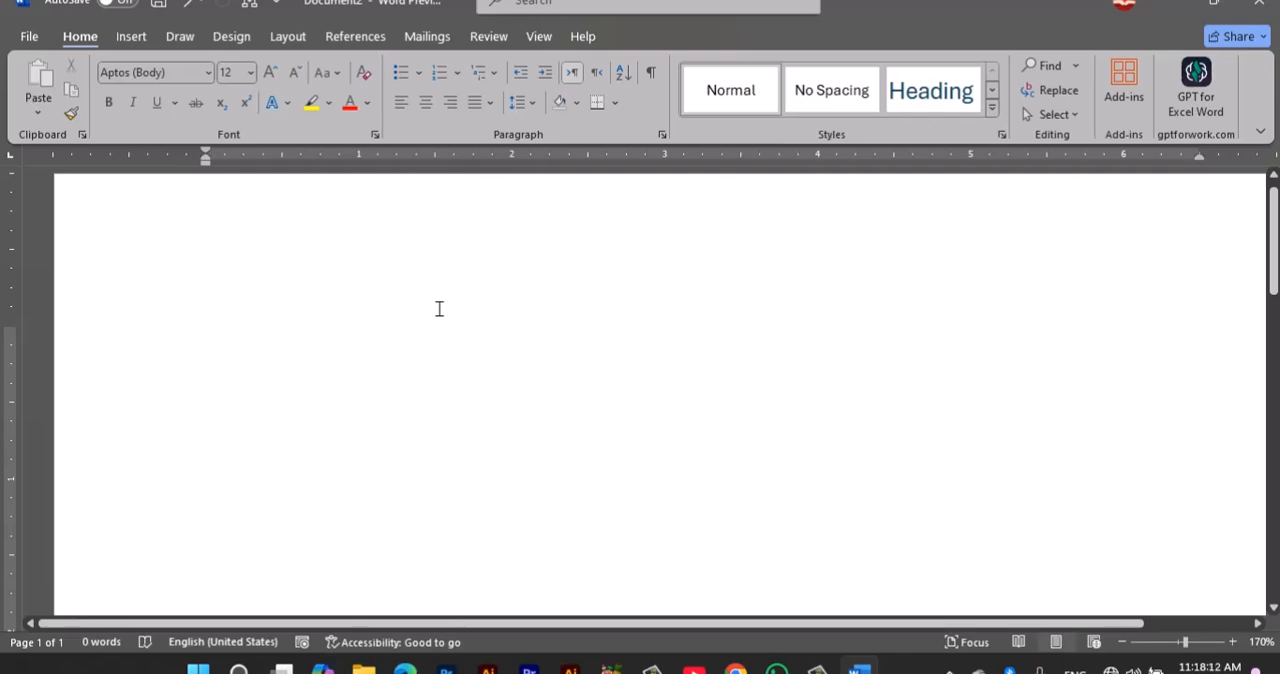
Step: Generate sample text with =rand(), entering both parentheses through the On-Screen Keyboard and closing that keyboard before running the formula
type("=ra")
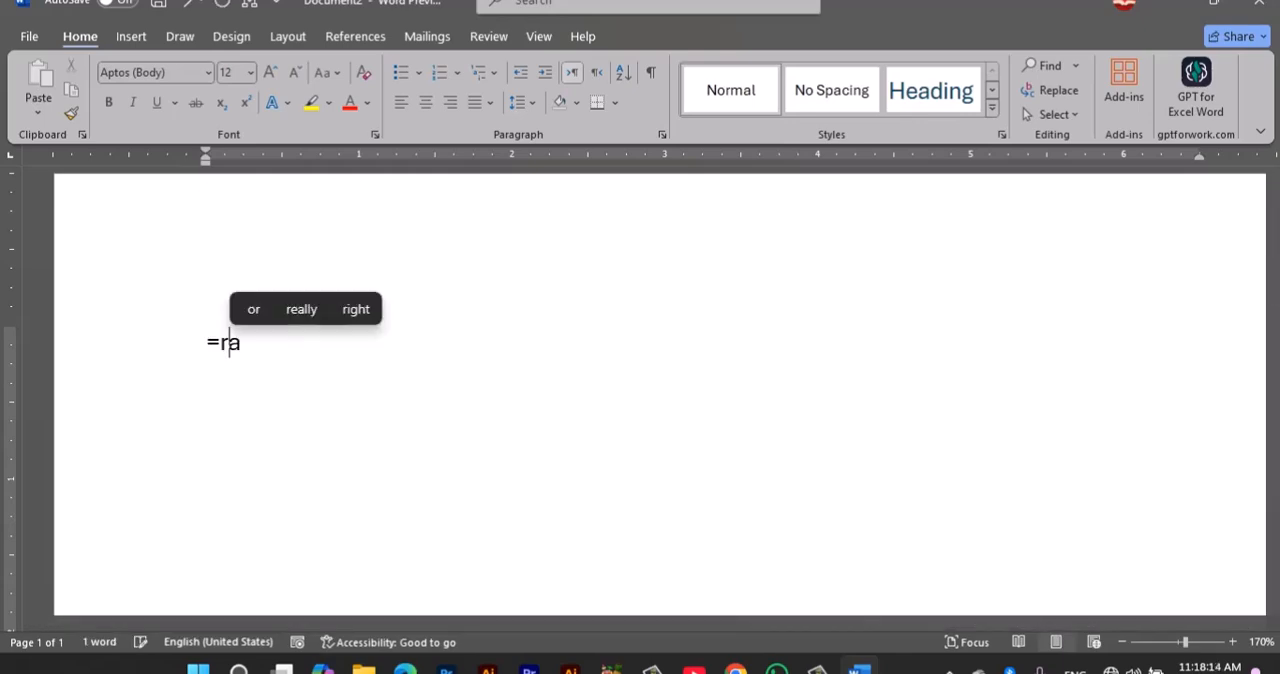
type("nd")
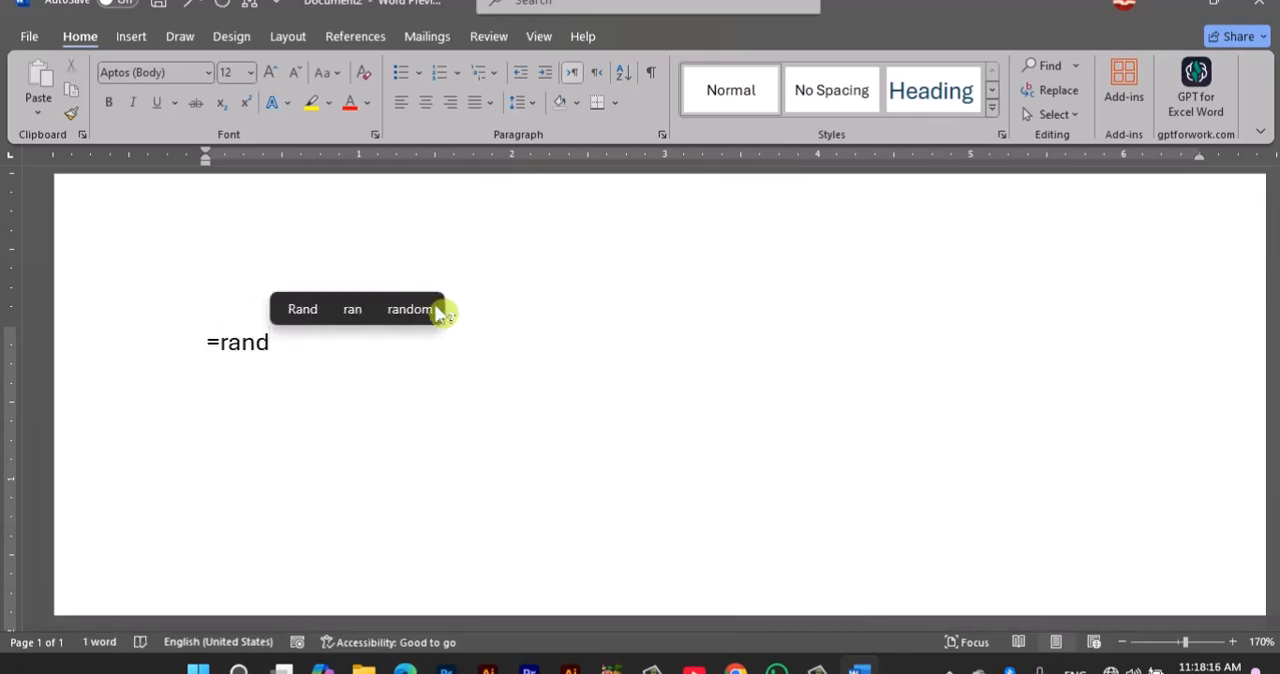
key("ctrl+super+o")
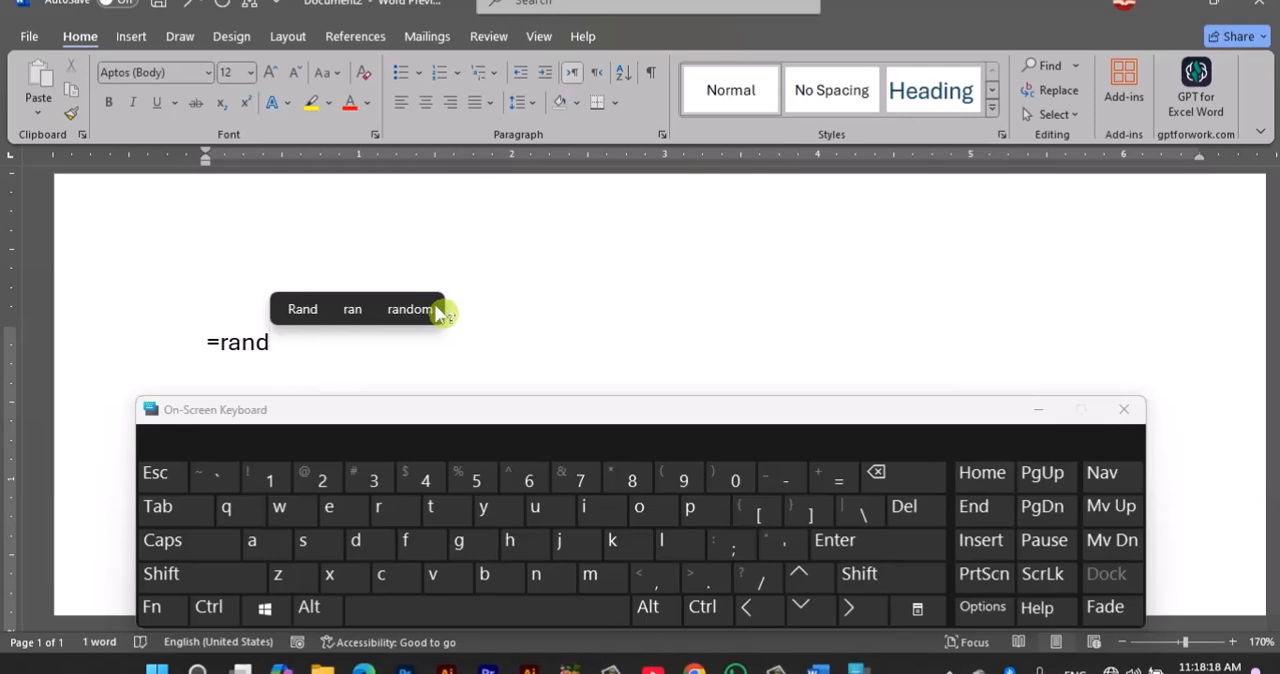
left_click(858, 580)
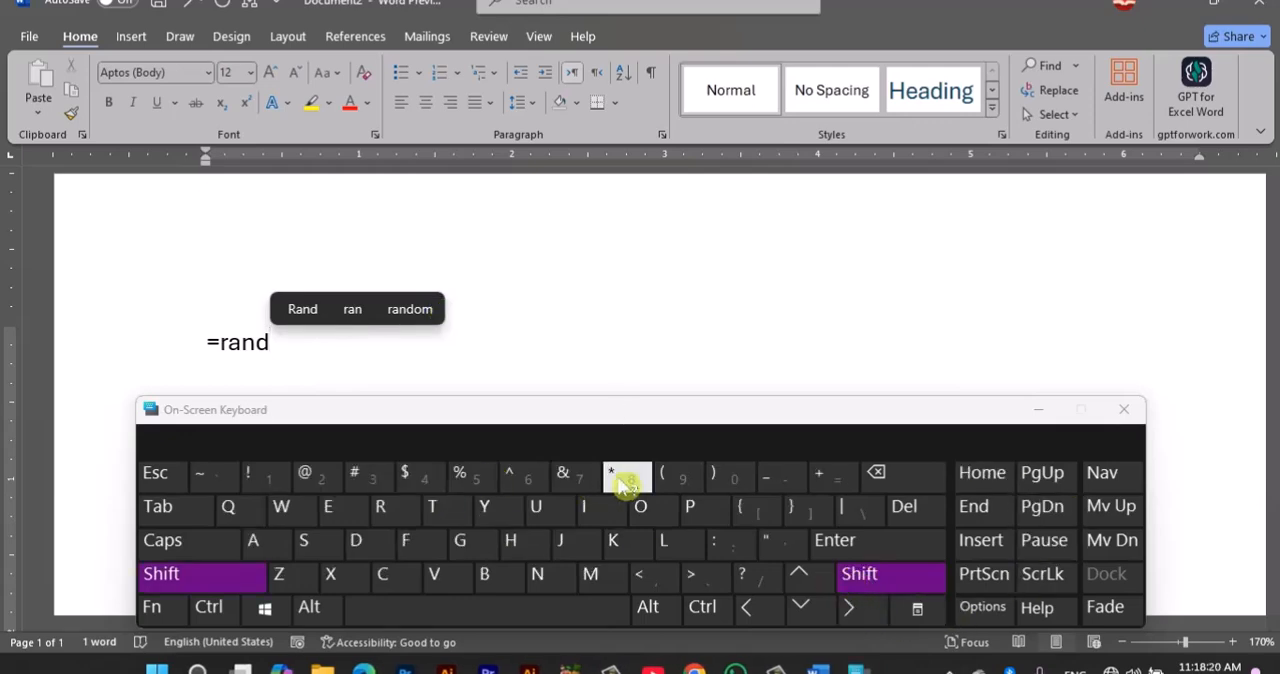
left_click(683, 485)
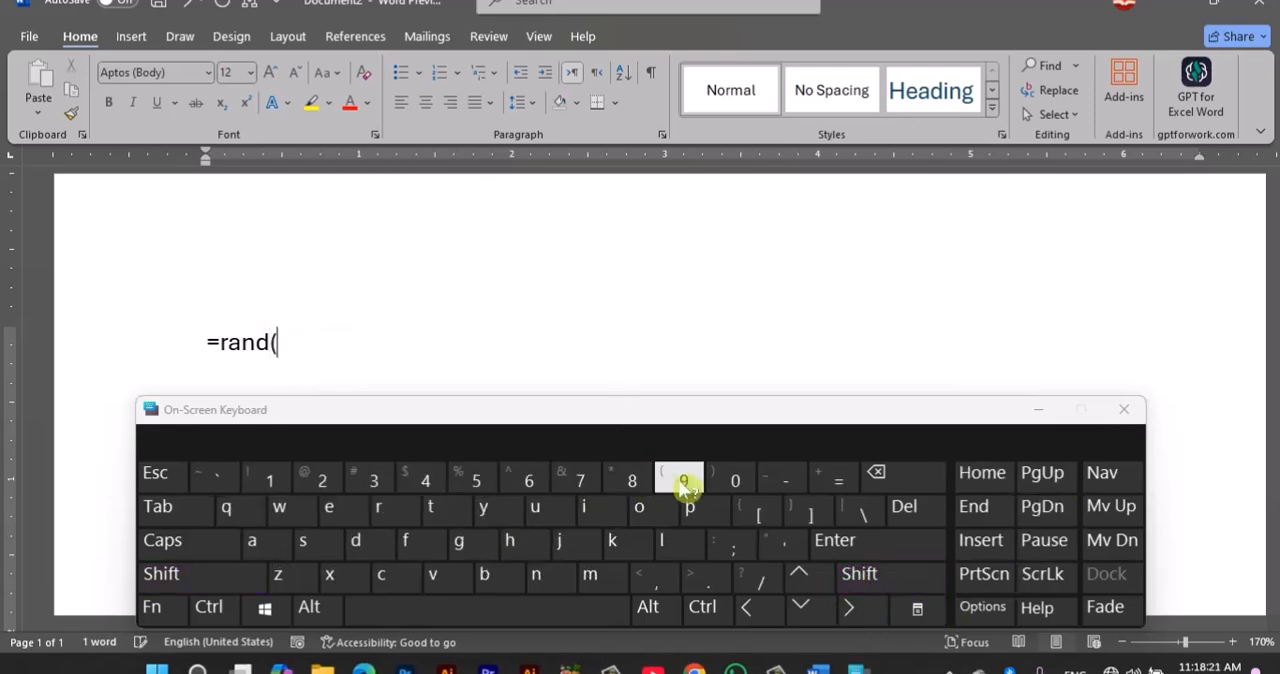
left_click(865, 578)
left_click(735, 478)
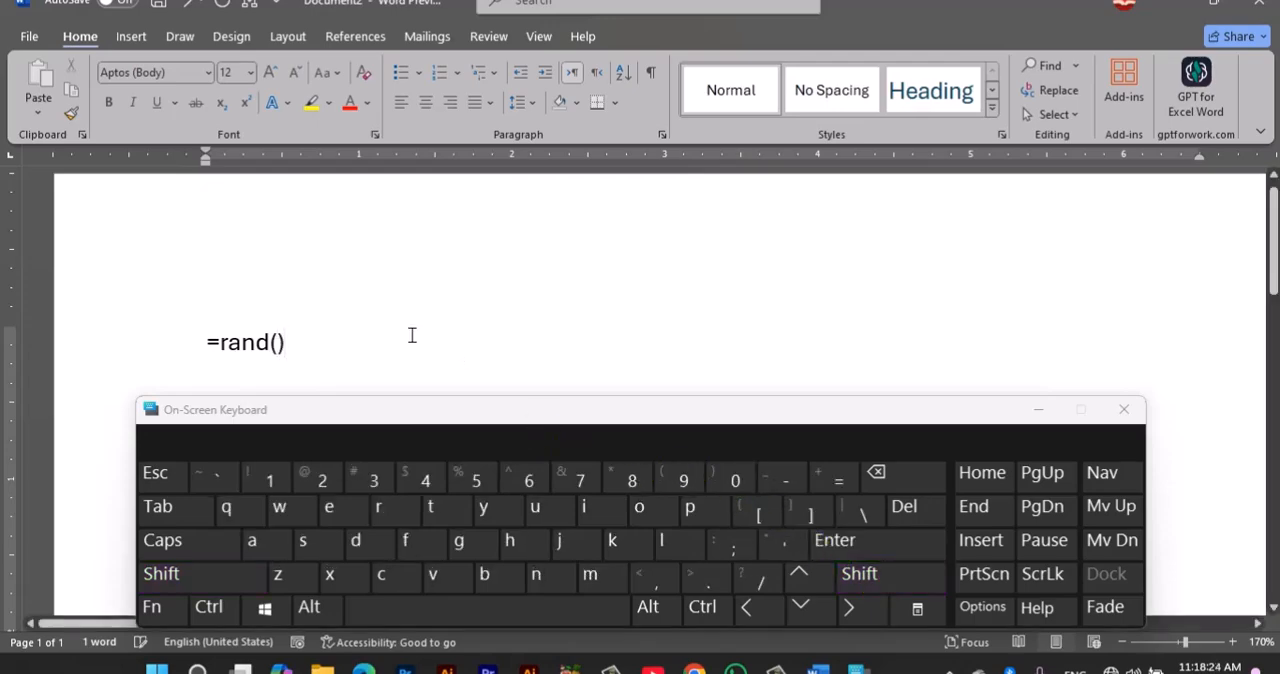
left_click(1124, 410)
key("Return")
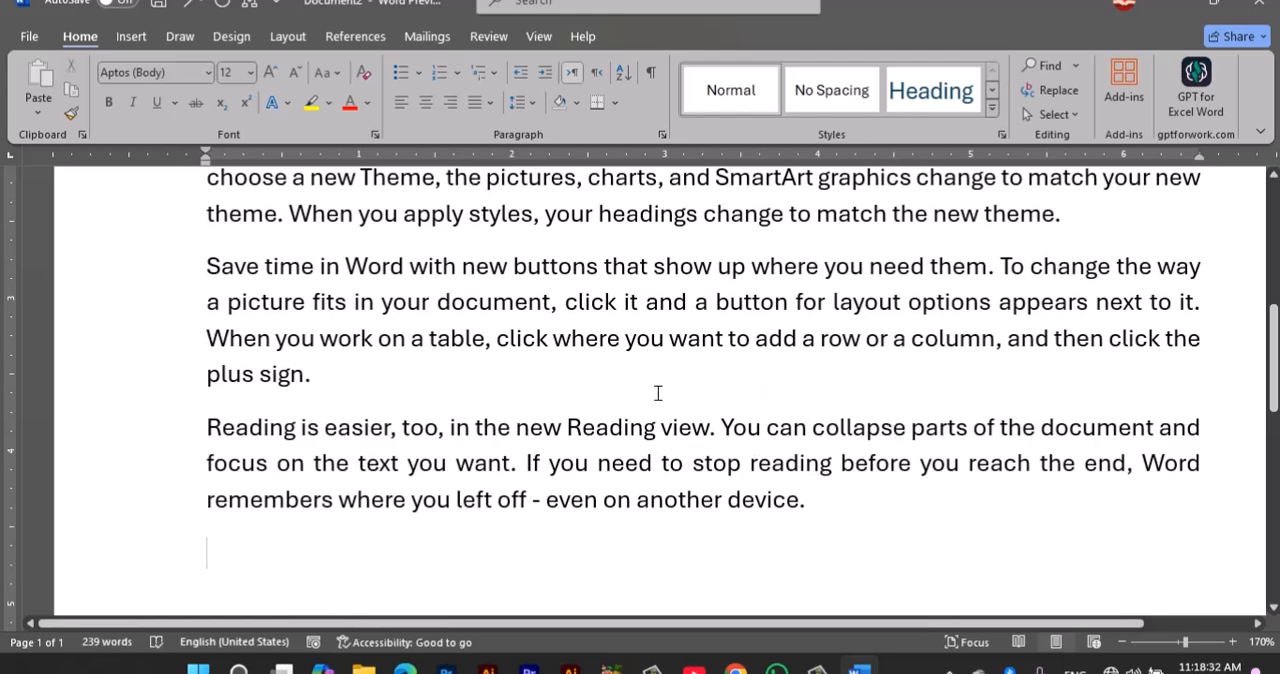
Step: Review the generated sample paragraphs, highlighting the first paragraph from its opening line to its end
scroll(466, 417, "up", 5)
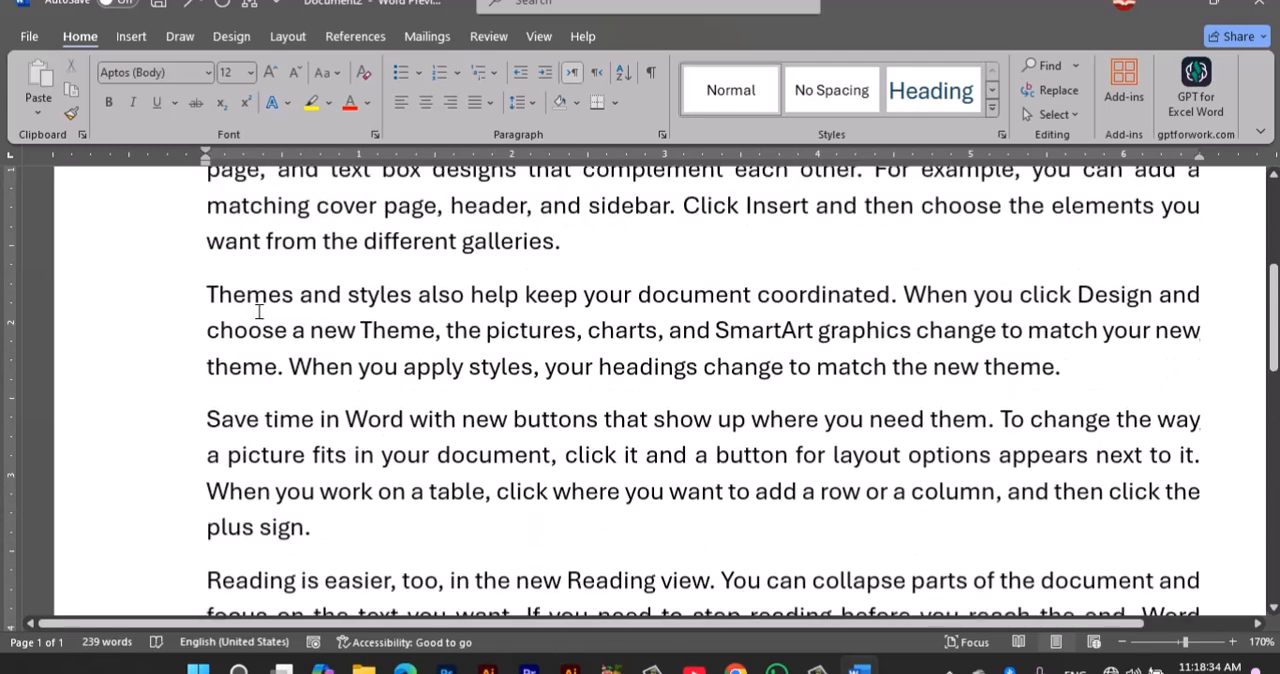
scroll(263, 400, "up", 3)
left_click_drag(206, 362, 845, 490)
left_click(638, 467)
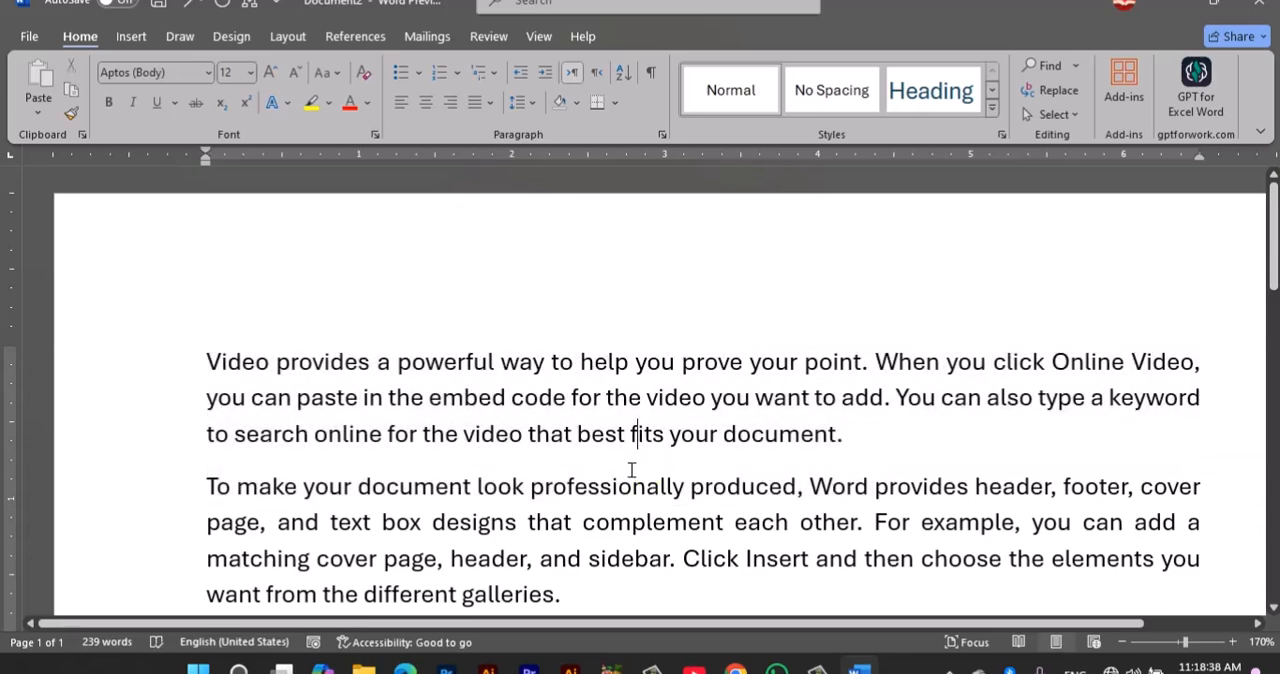
scroll(618, 471, "down", 2)
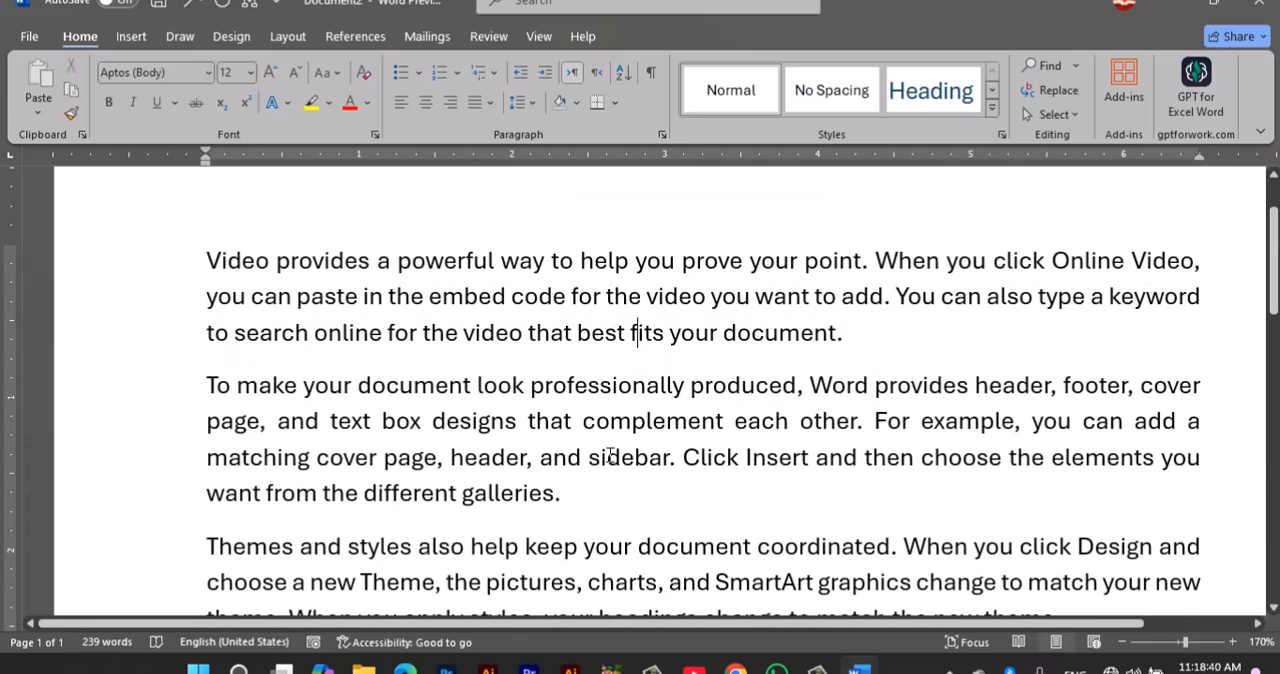
scroll(610, 455, "down", 3)
Step: Replace the whole text with 15 sample paragraphs using =rand(15) and view the pages together
key("ctrl+a")
type("=")
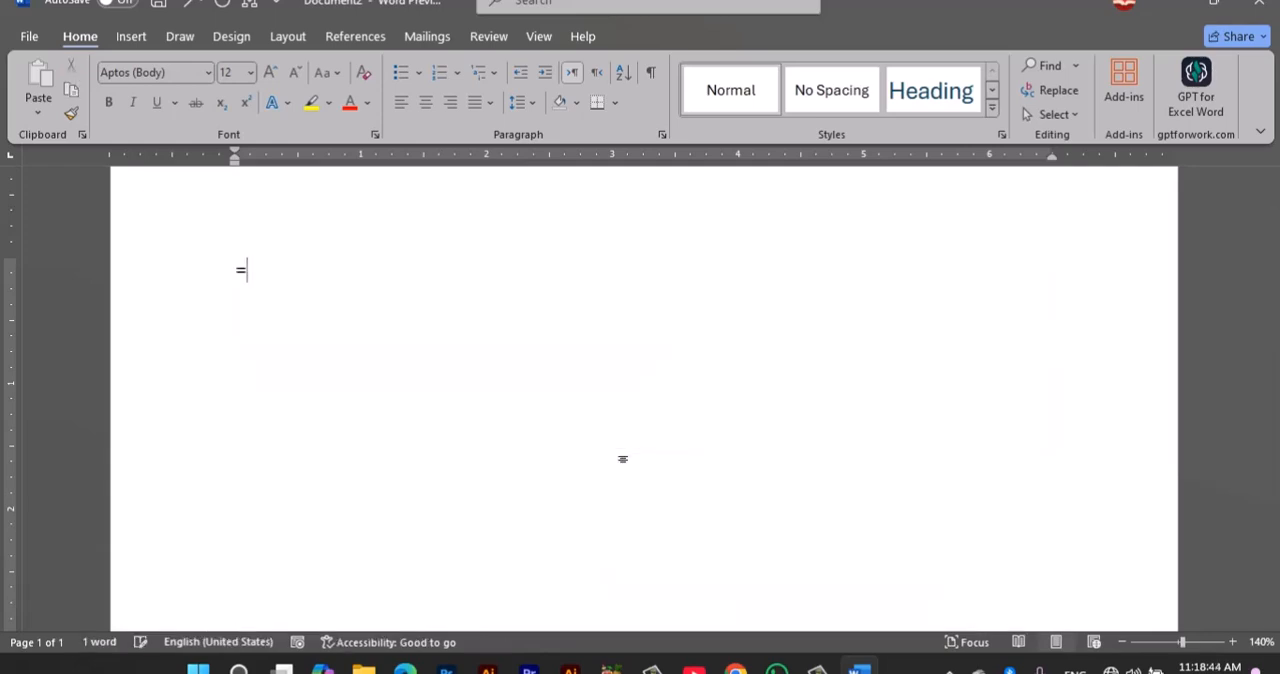
type("rand(1")
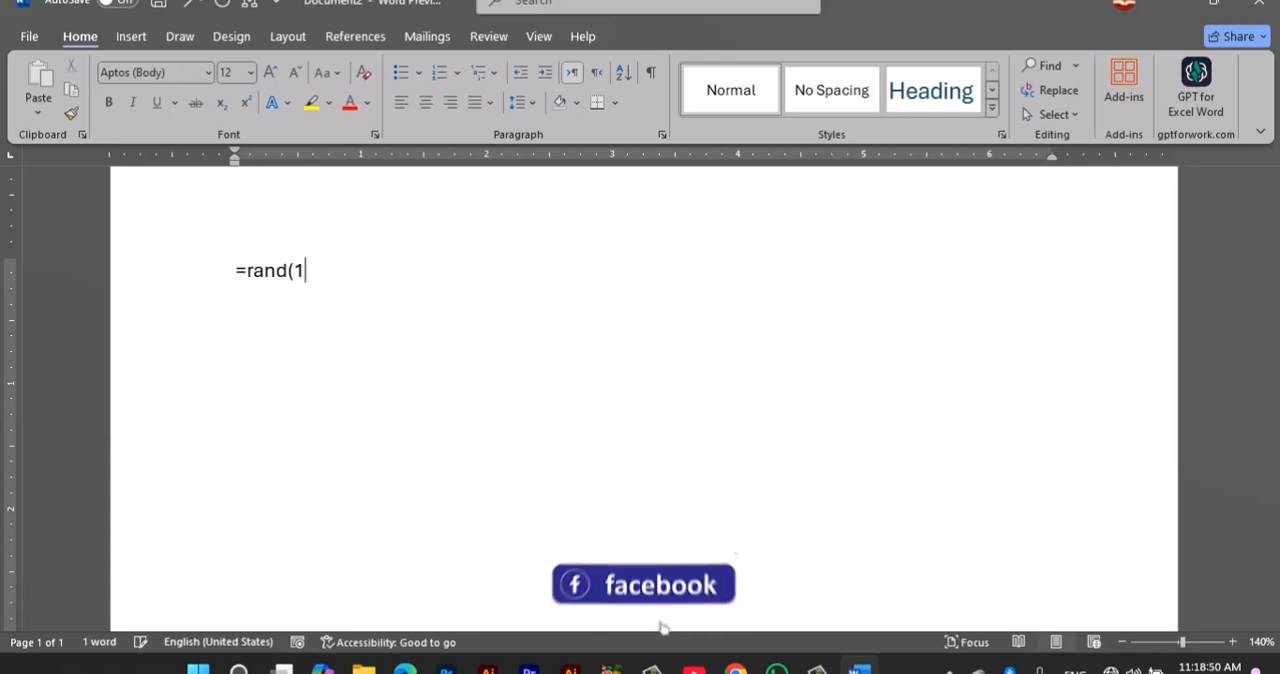
type("5")
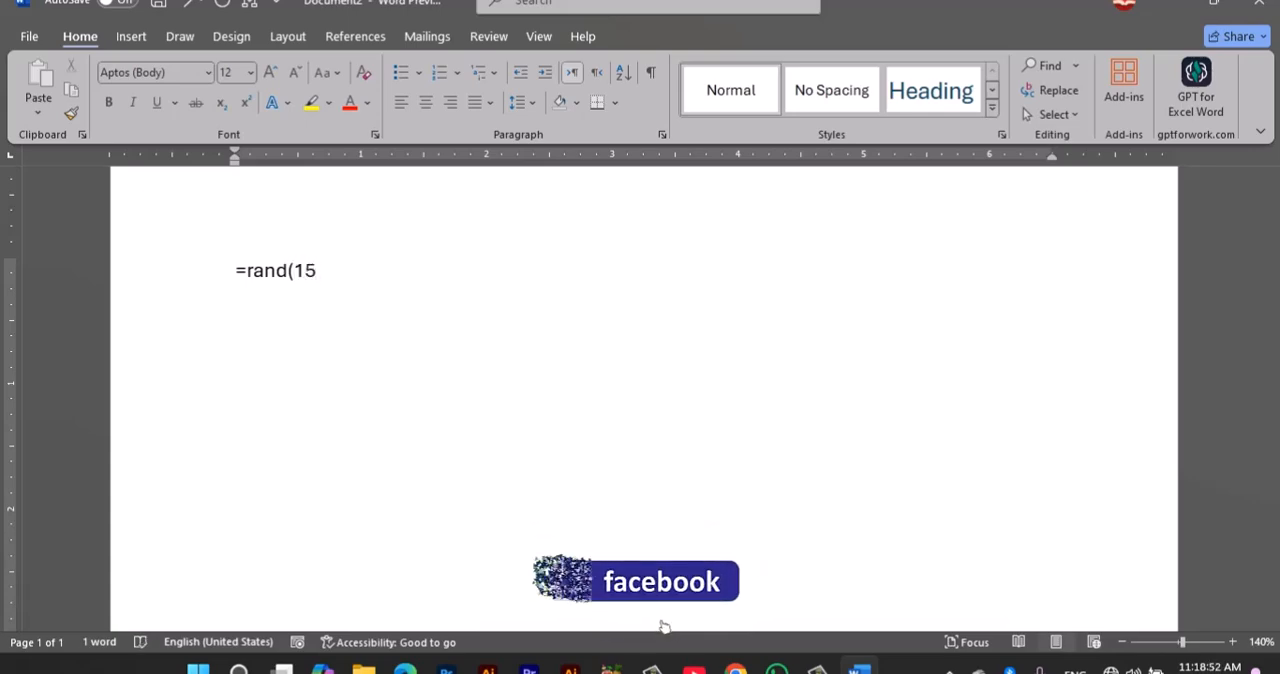
type(")")
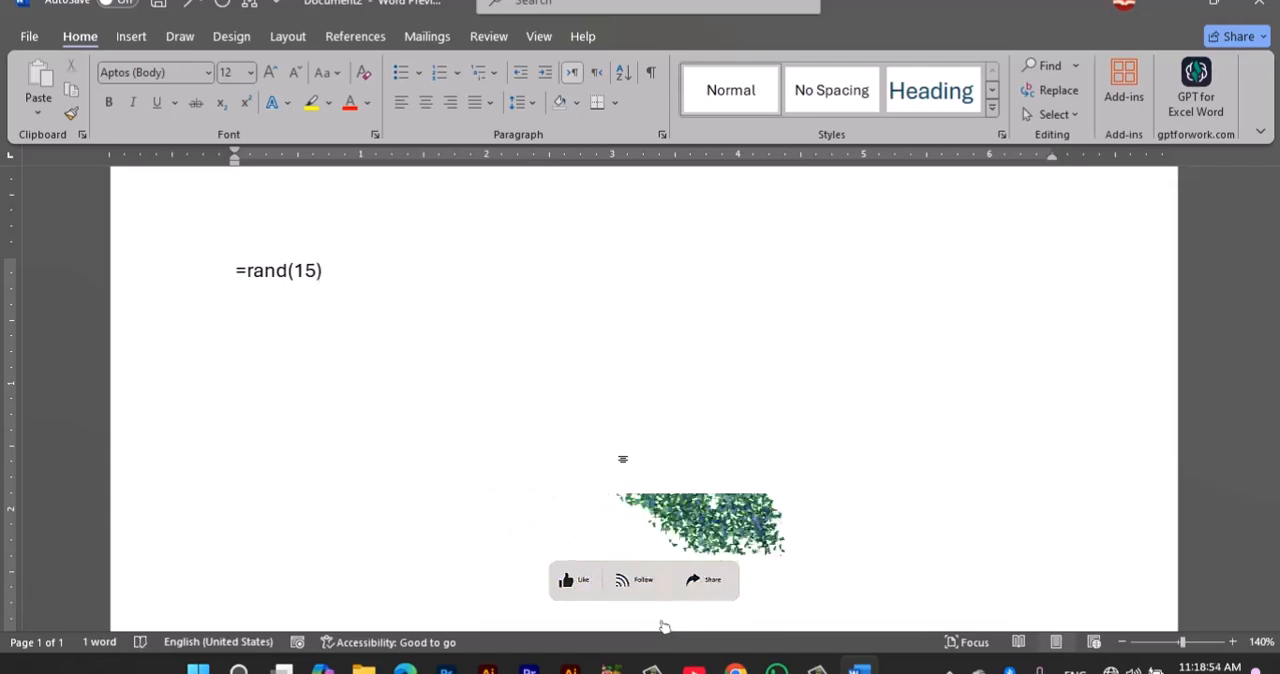
key("Return")
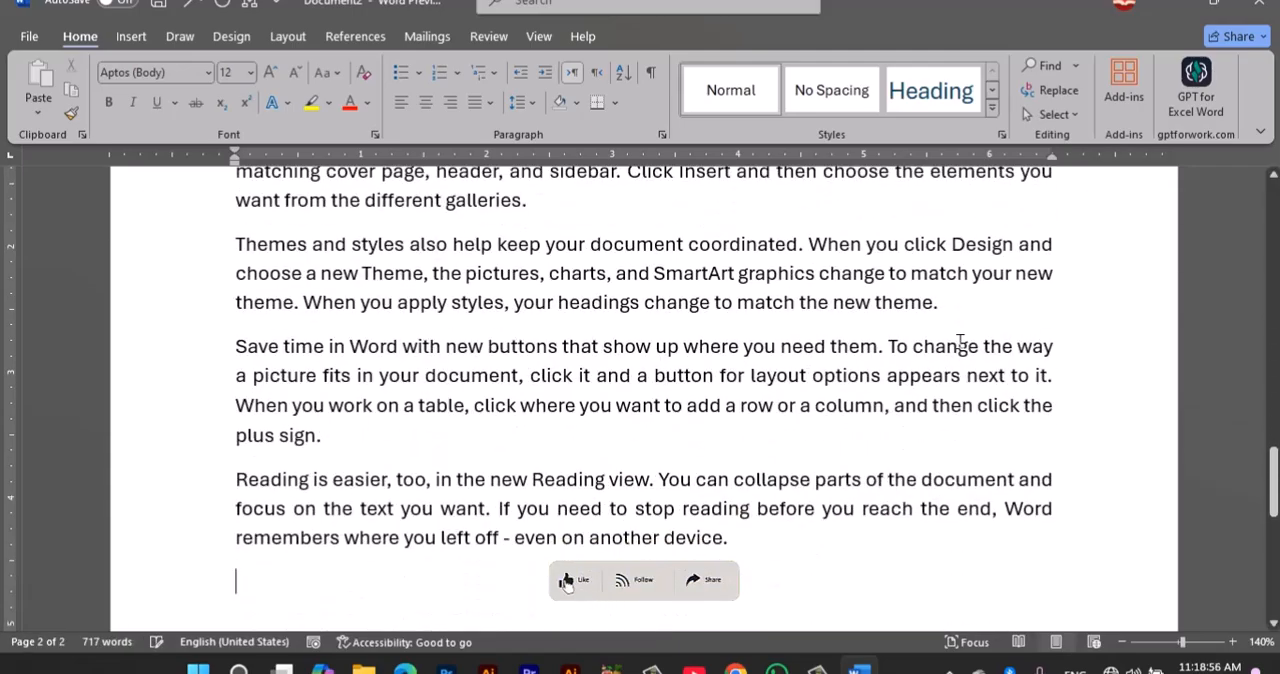
scroll(958, 342, "down", 10)
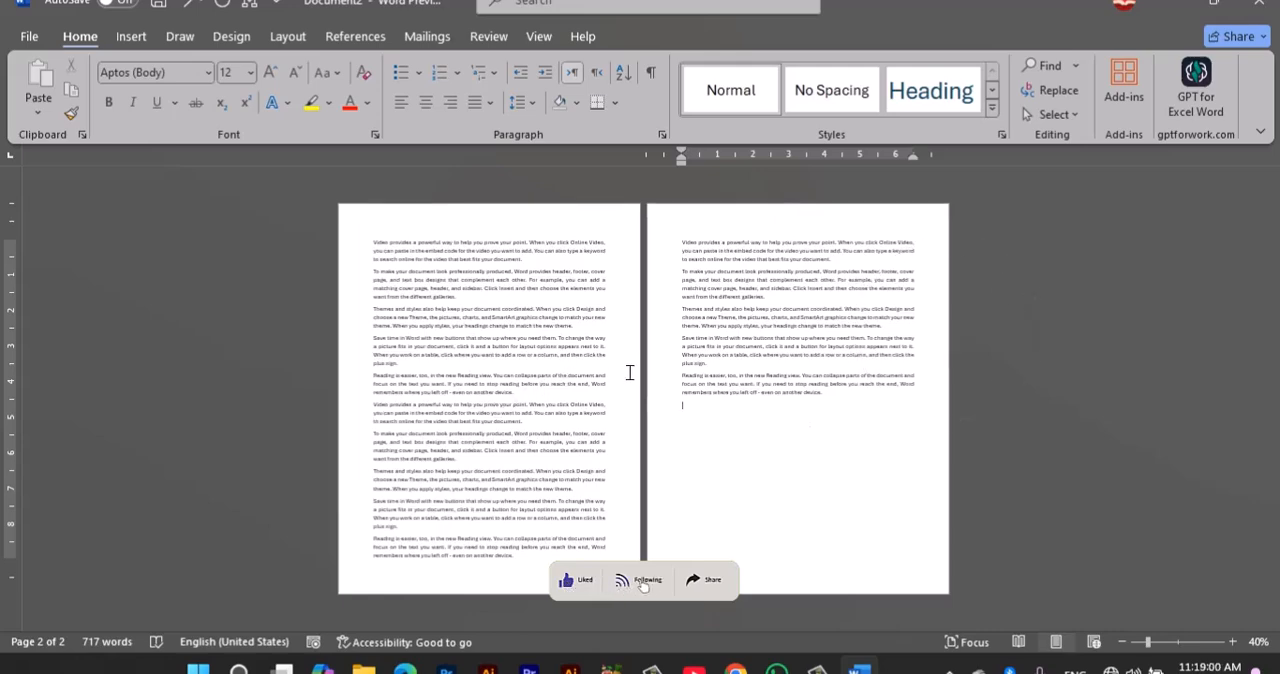
Step: Replace the whole text with two sample paragraphs of ten sentences each using =rand(2,10)
key("ctrl+a")
key("Delete")
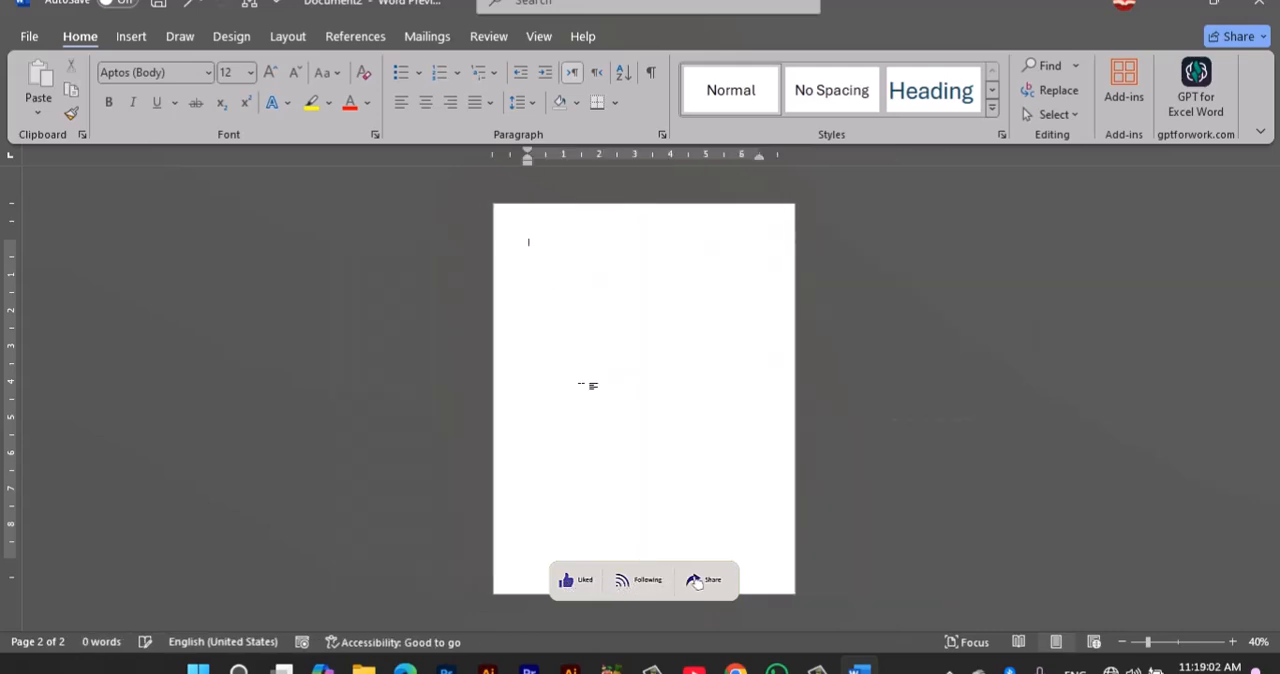
type("ra")
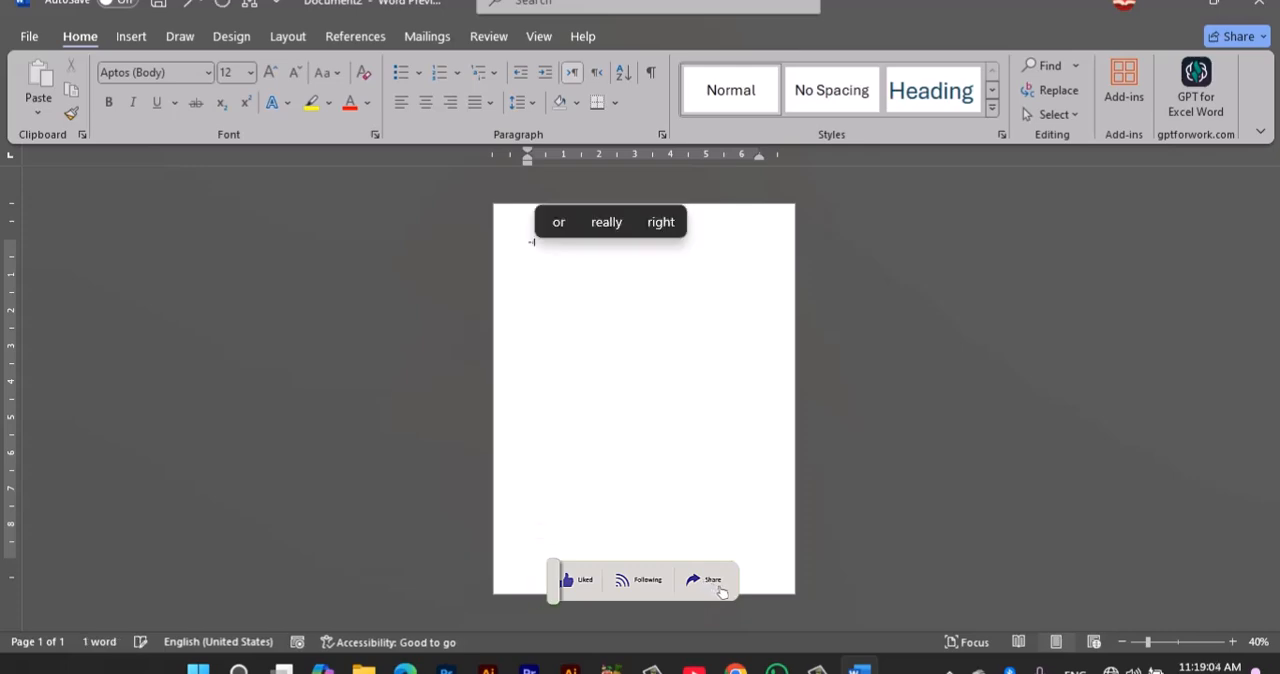
type("nd")
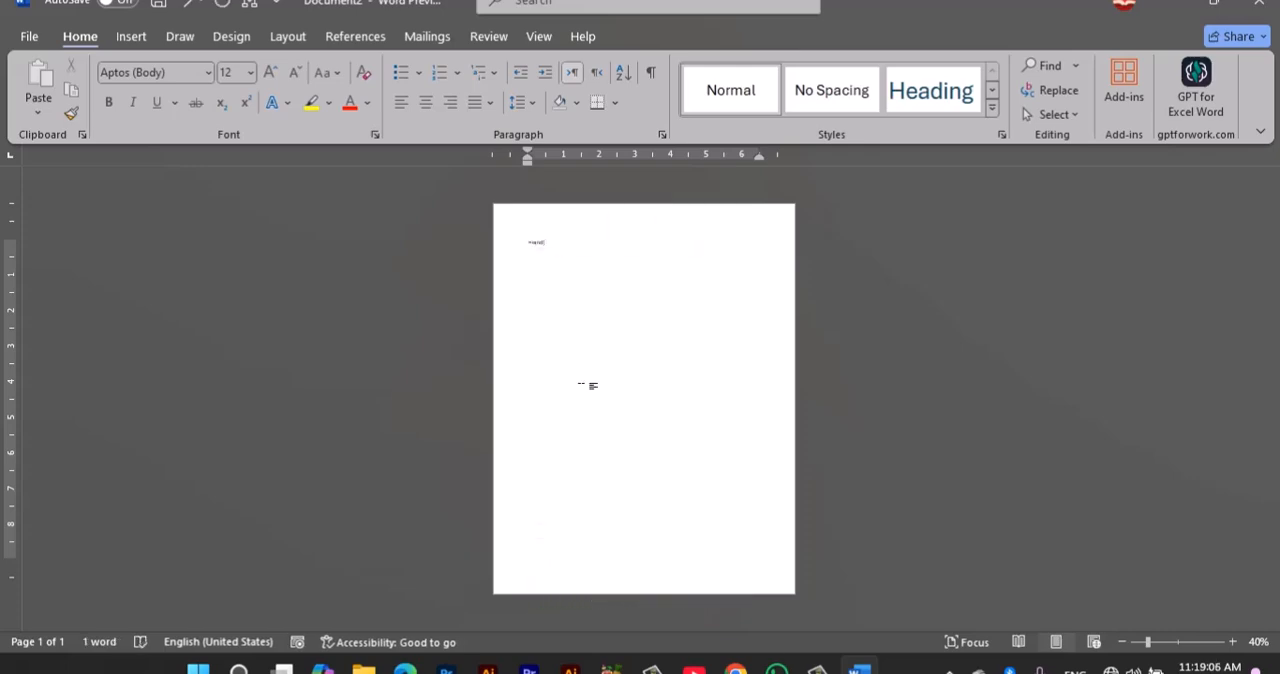
type("(")
scroll(543, 400, "up", 9)
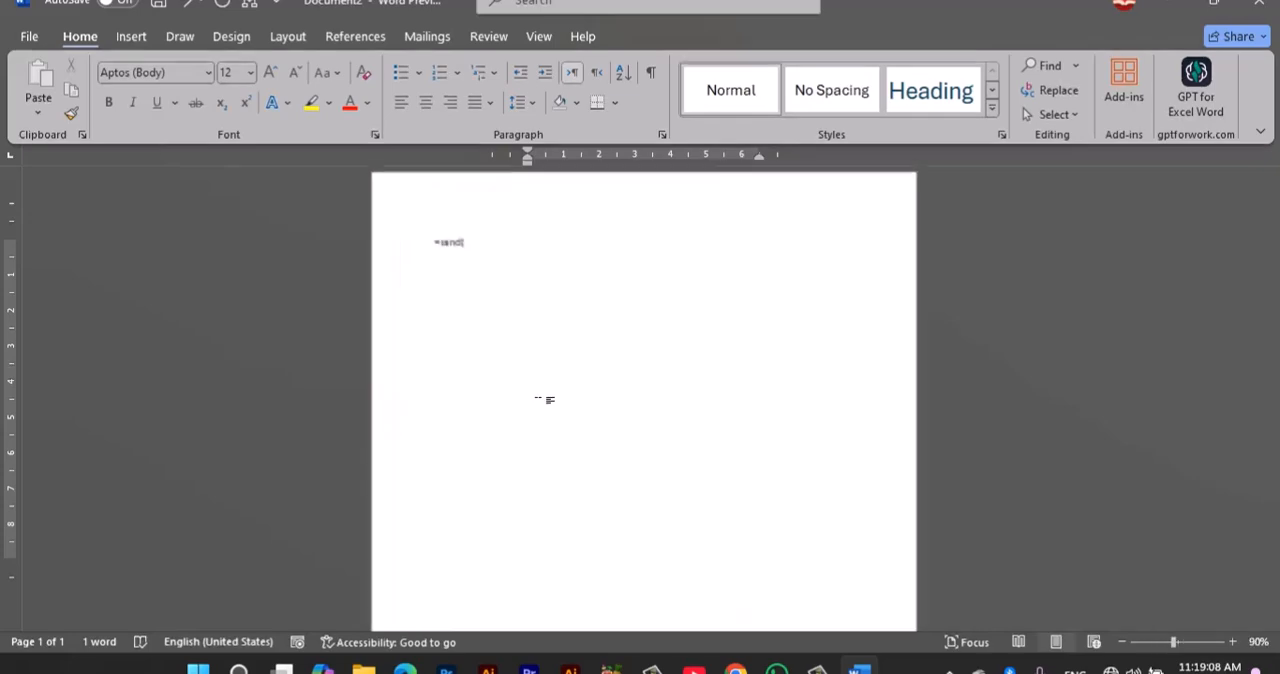
scroll(500, 405, "up", 1)
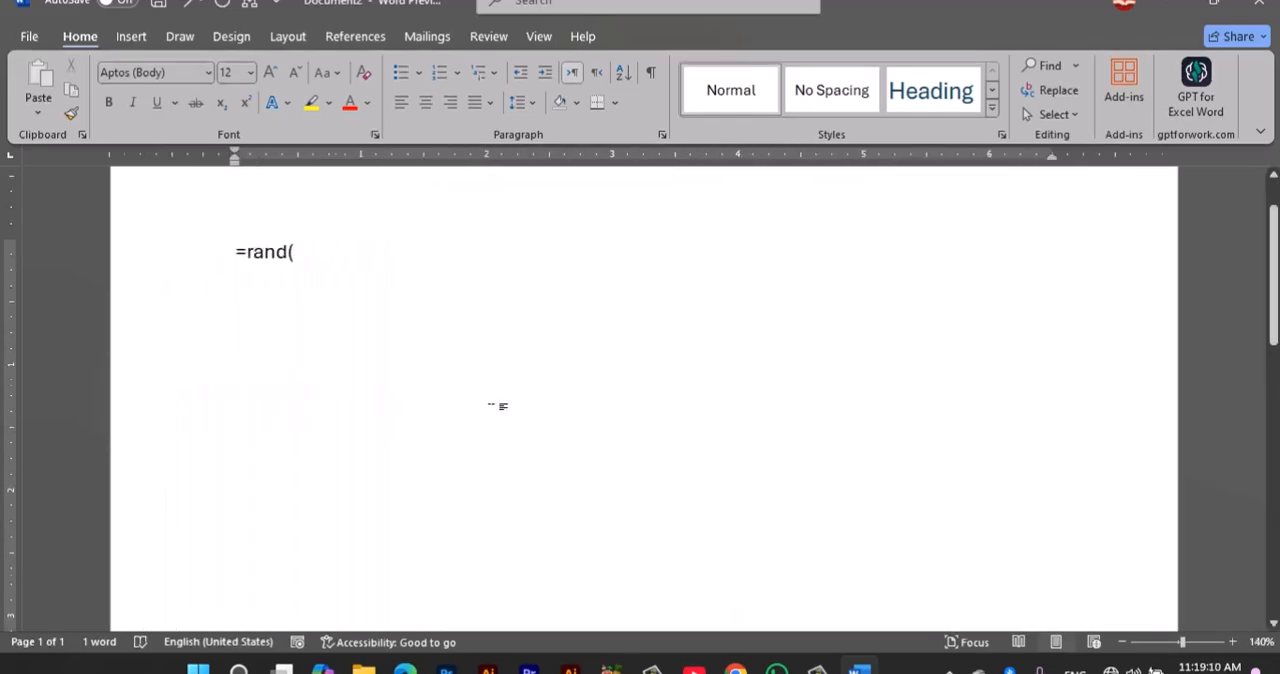
type("2,10")
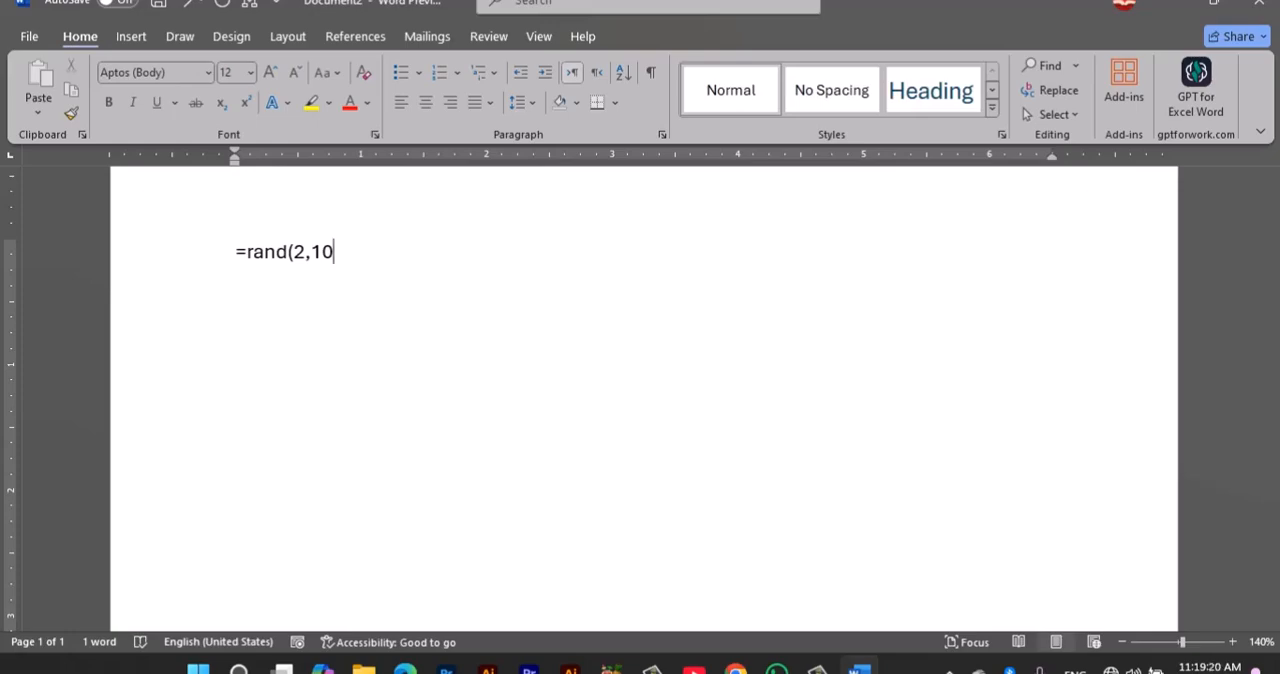
key("Return")
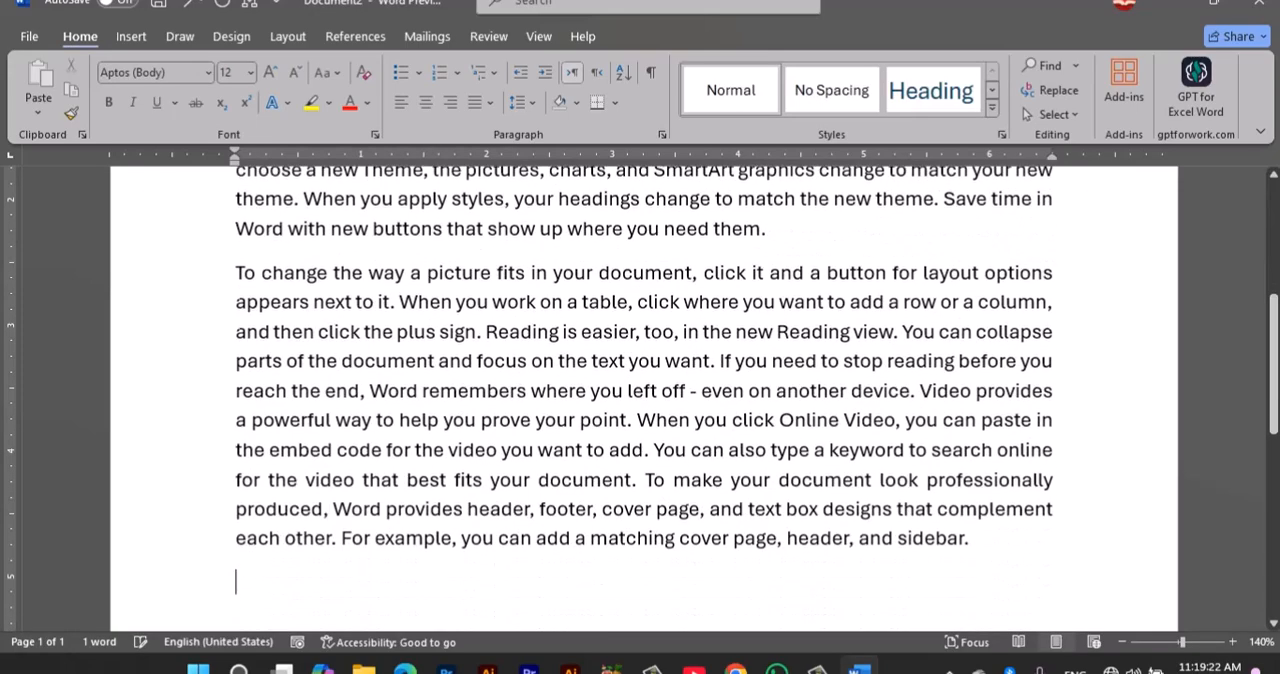
scroll(562, 395, "up", 3)
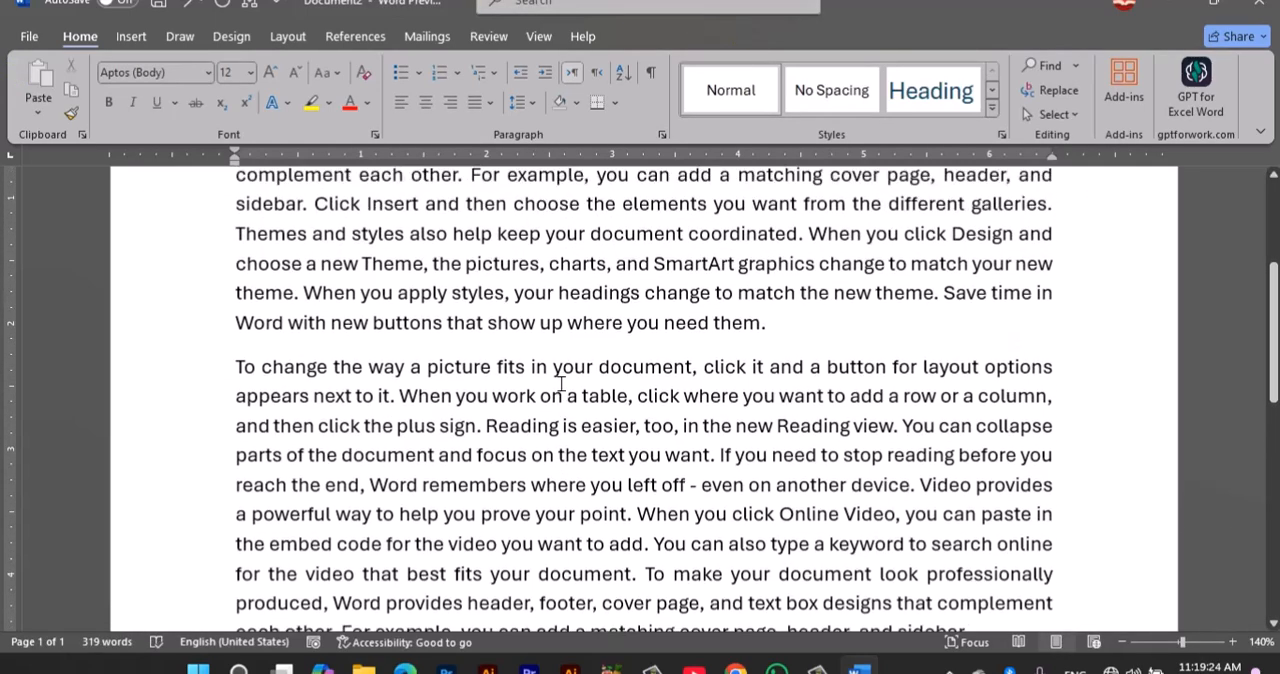
scroll(373, 407, "up", 1)
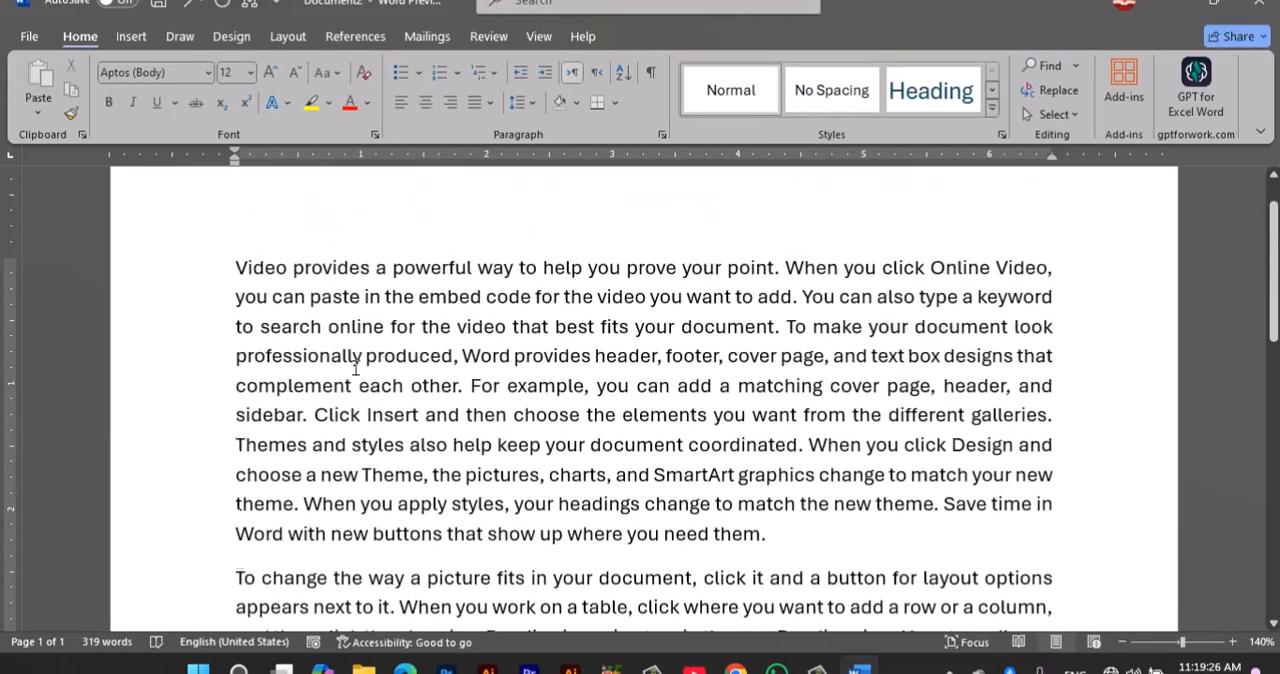
Step: Examine the two generated paragraphs, selecting most of the first and then the beginning of the second
left_click_drag(251, 268, 448, 543)
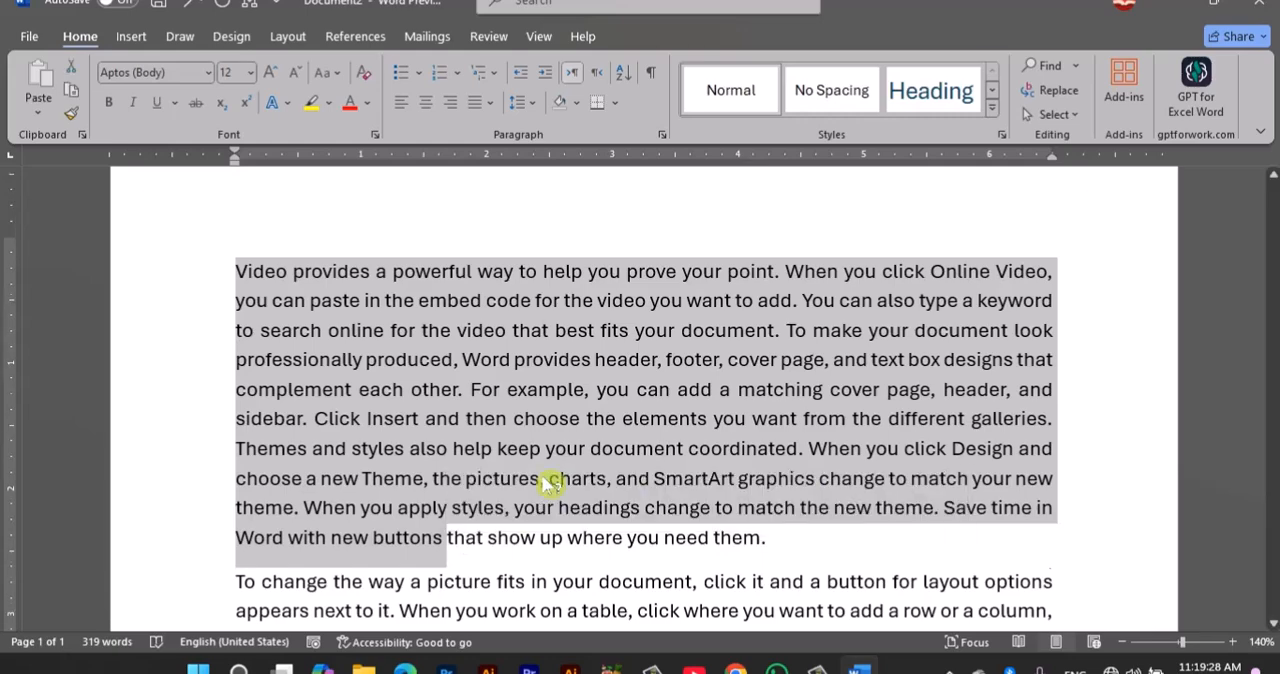
scroll(551, 486, "down", 1)
left_click_drag(262, 485, 379, 603)
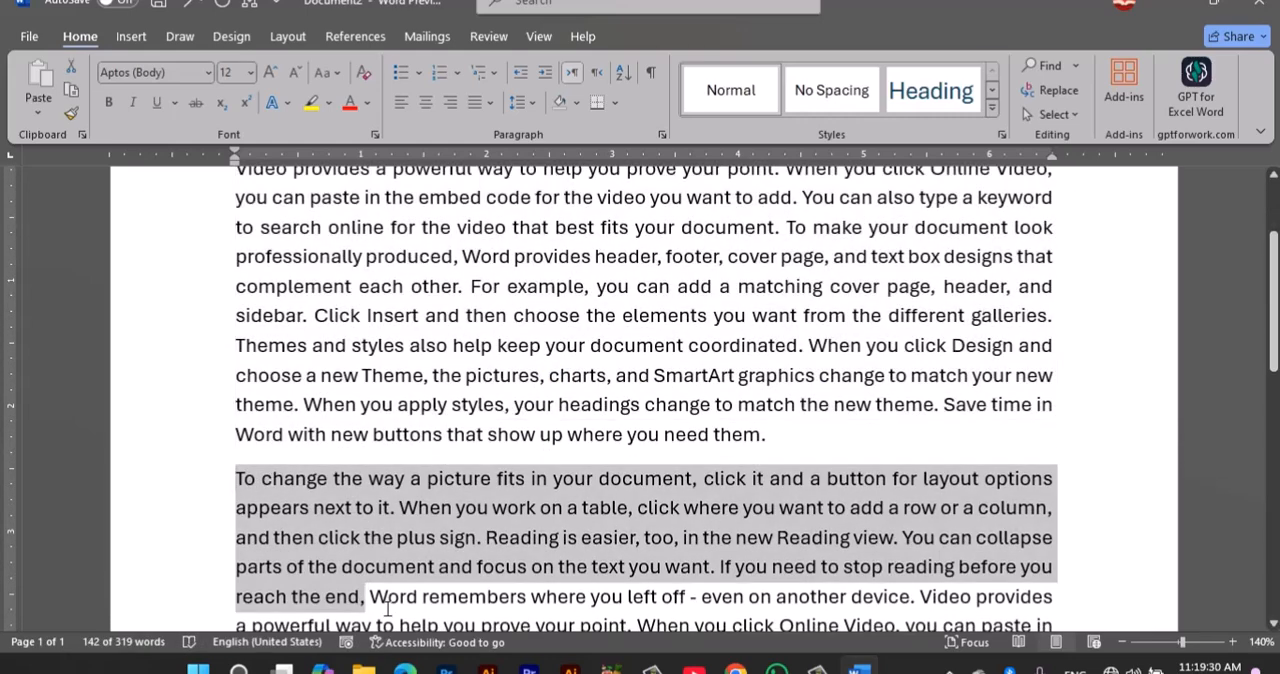
left_click(552, 296)
scroll(500, 280, "up", 2)
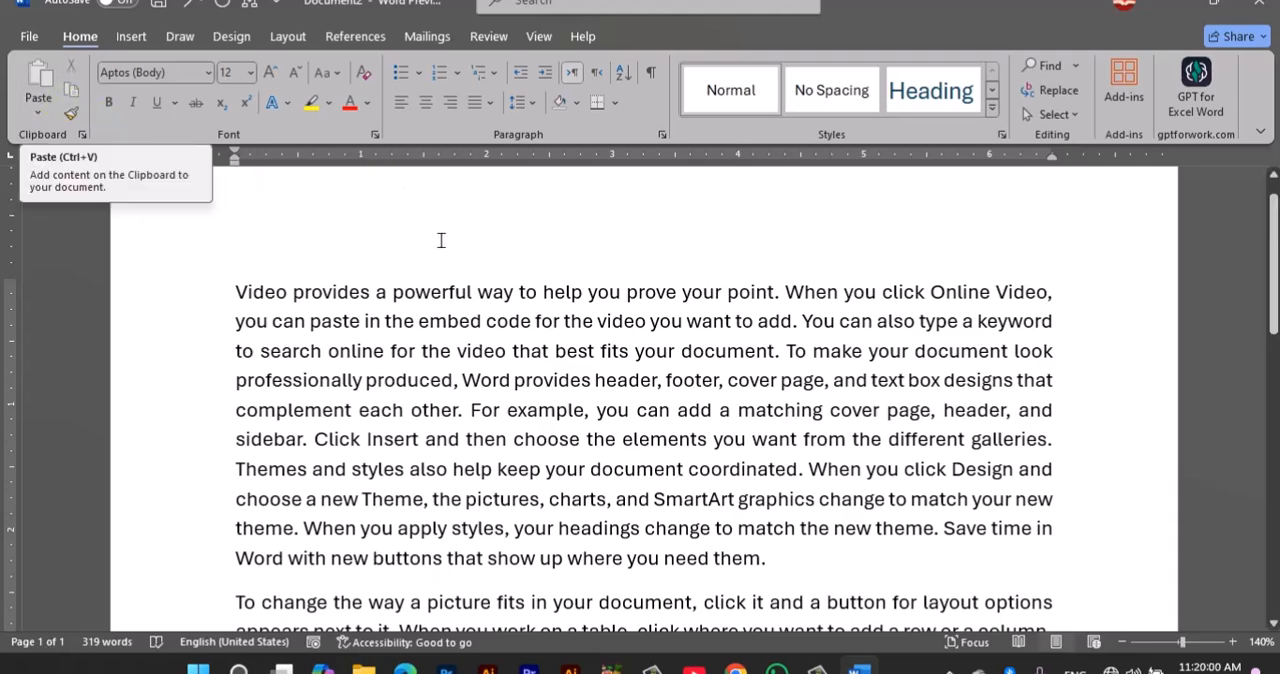
Step: Highlight the first four lines of the first paragraph in pink
left_click_drag(238, 293, 336, 393)
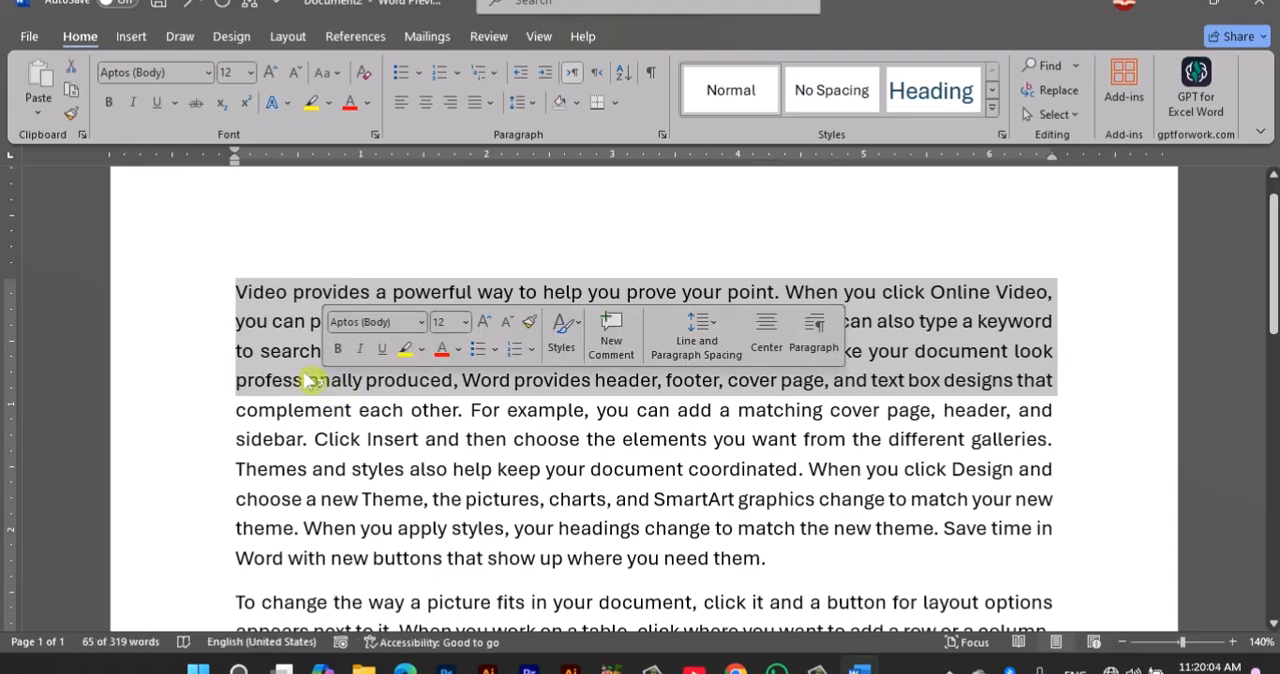
left_click(330, 103)
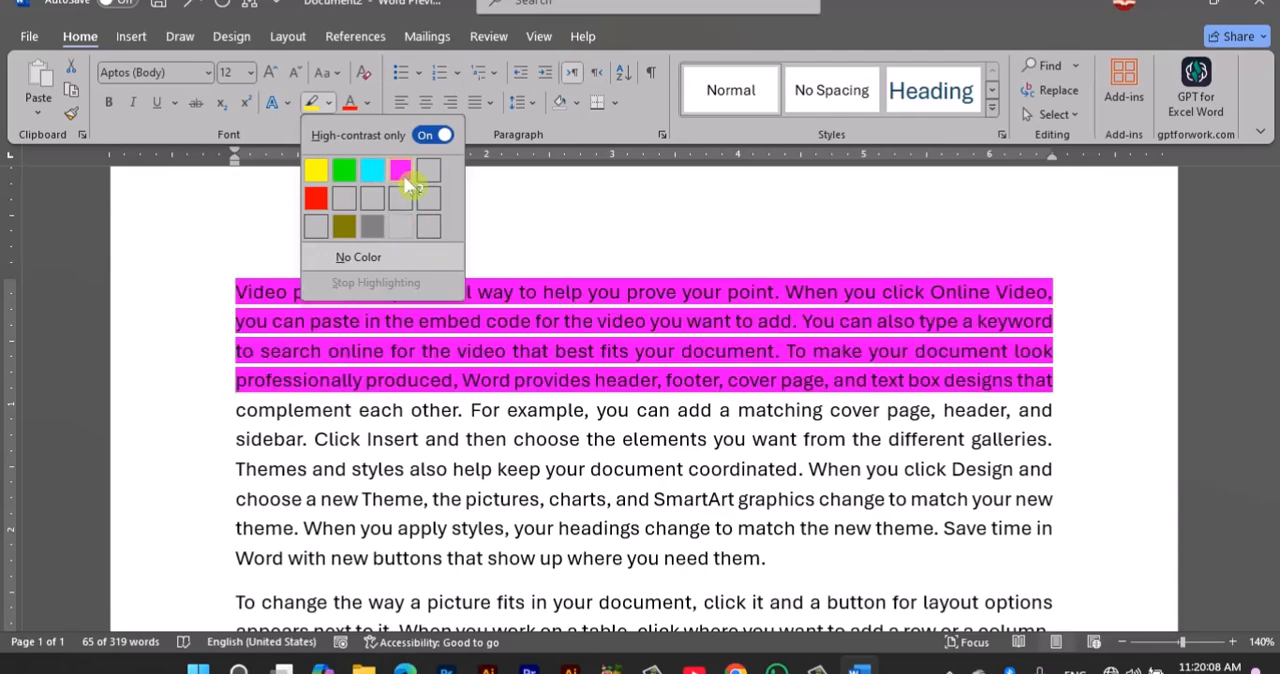
left_click(400, 168)
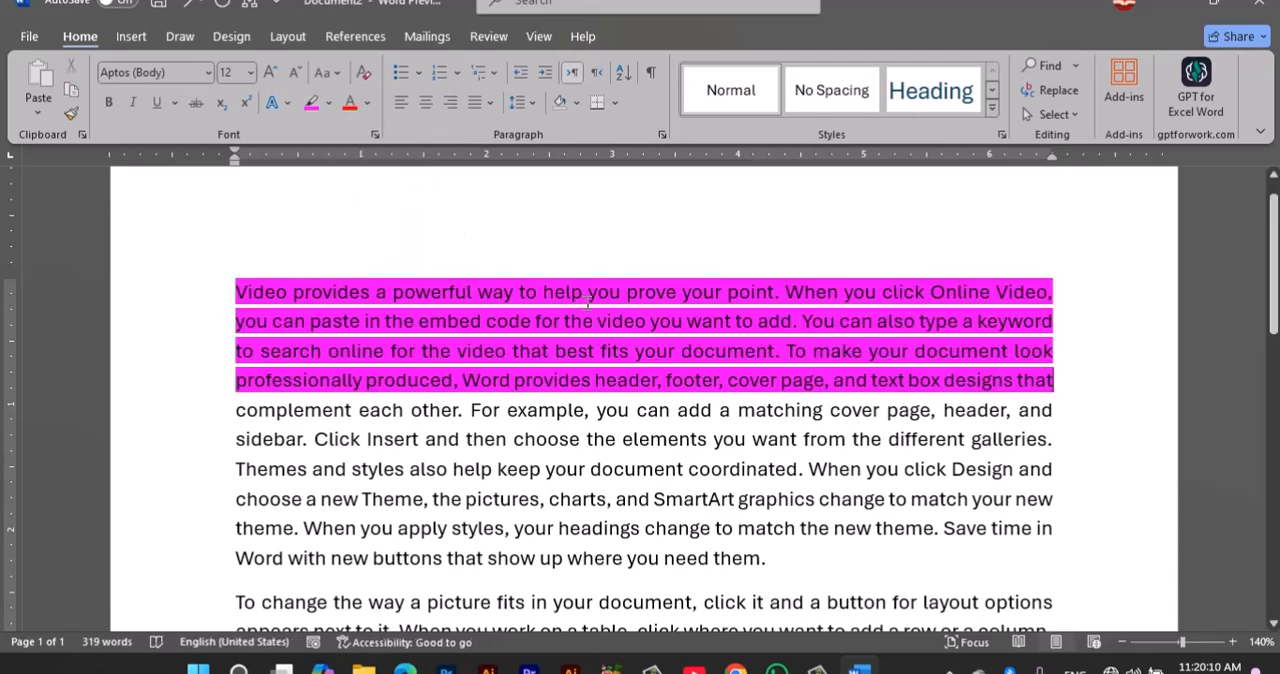
Step: Highlight the first paragraph's last three lines, from "choose a new Theme" to "where you need them.", in red
scroll(588, 302, "down", 1)
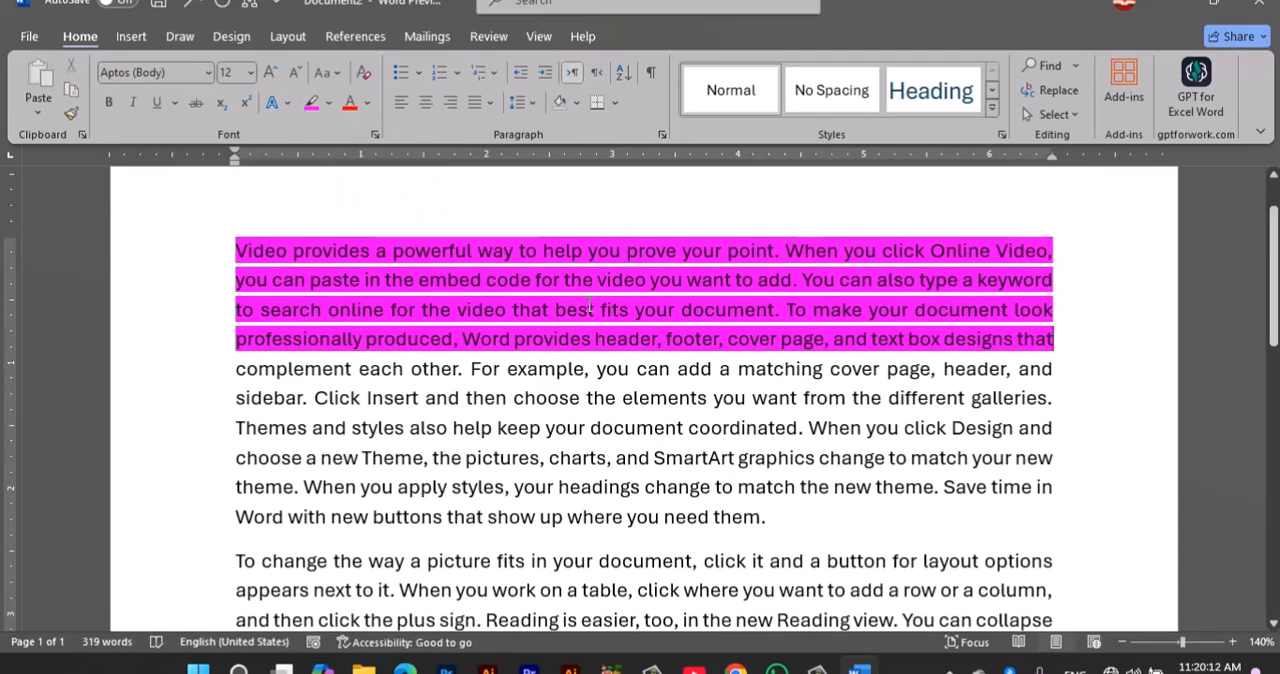
left_click_drag(238, 458, 831, 526)
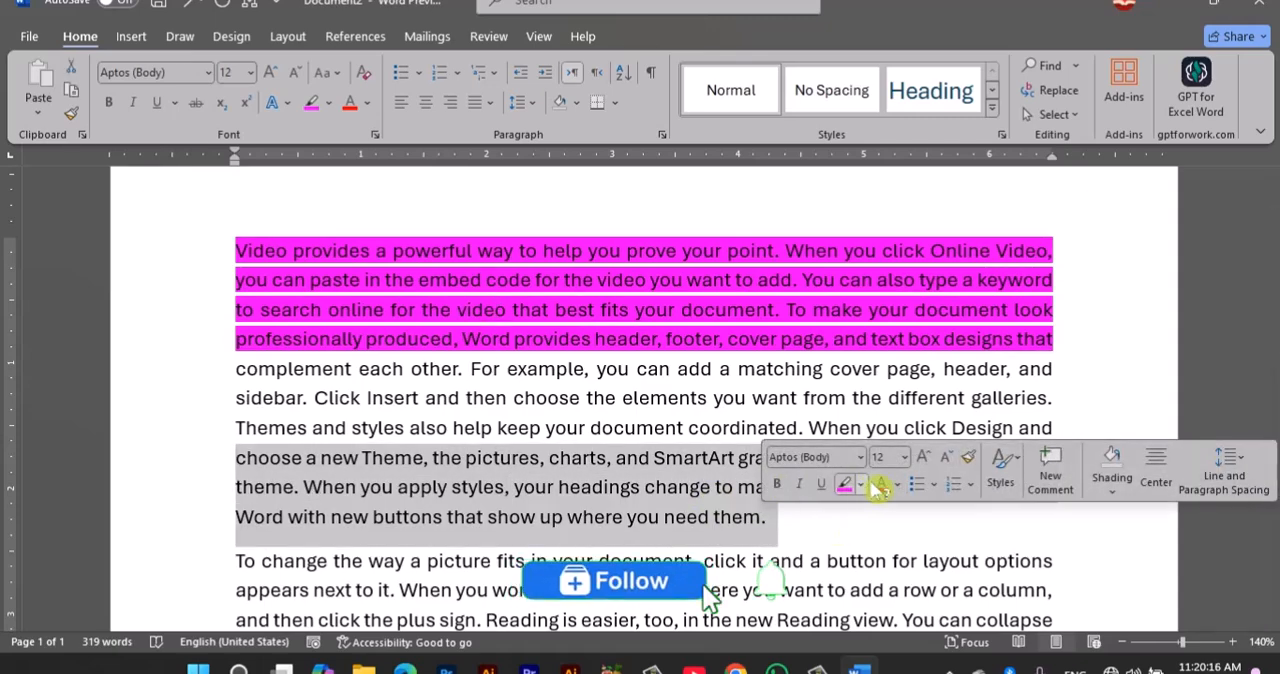
left_click(862, 484)
left_click(860, 397)
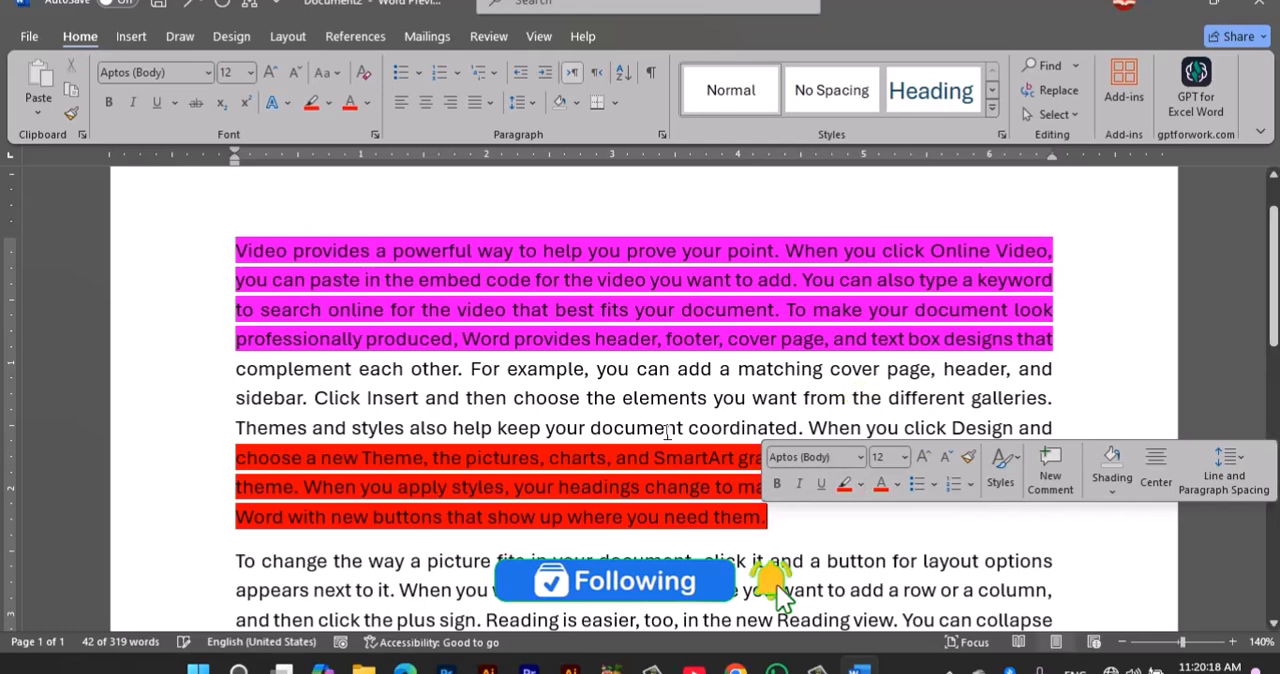
left_click(657, 430)
scroll(660, 432, "down", 2)
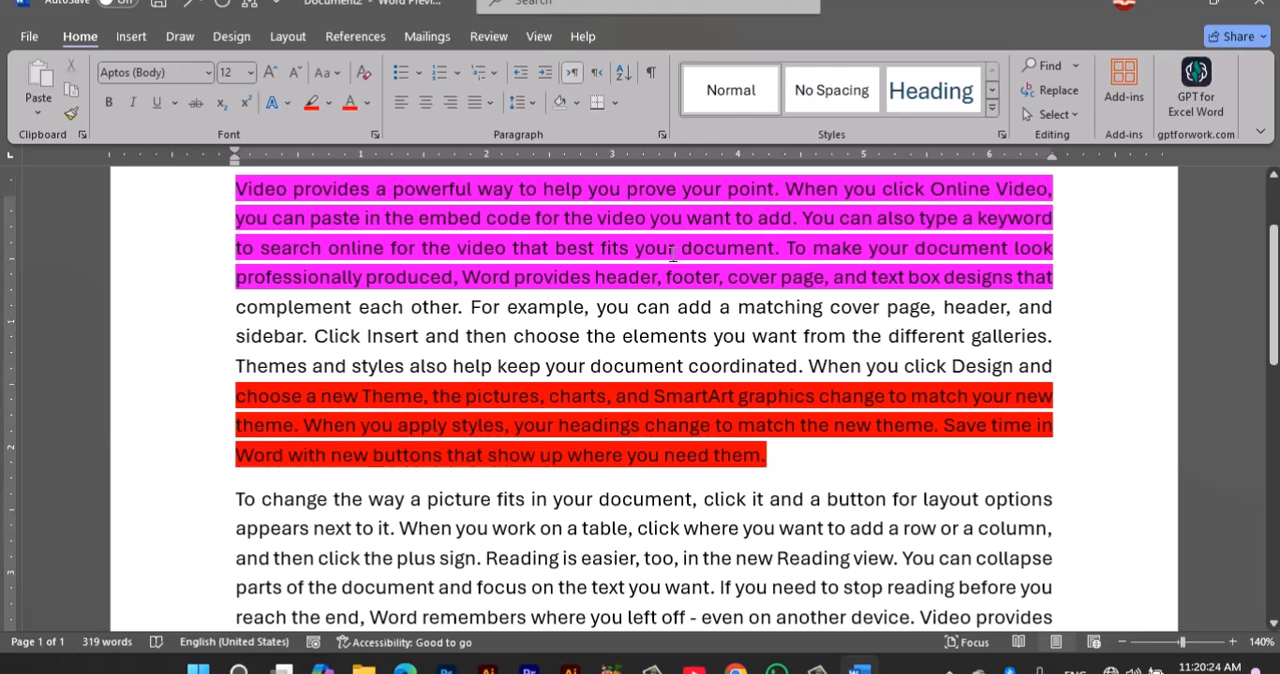
Step: Copy the four pink-highlighted lines and paste them as a new paragraph directly after the red-highlighted passage
scroll(673, 253, "up", 1)
scroll(340, 488, "down", 5)
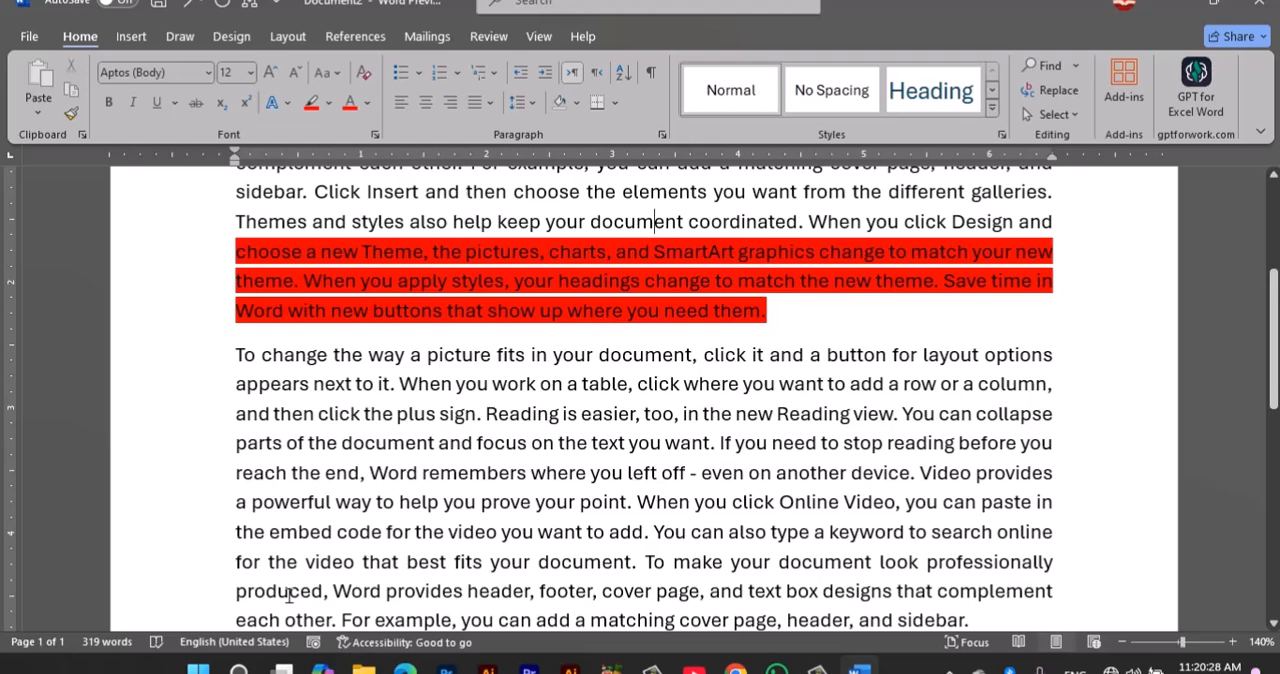
scroll(289, 596, "up", 6)
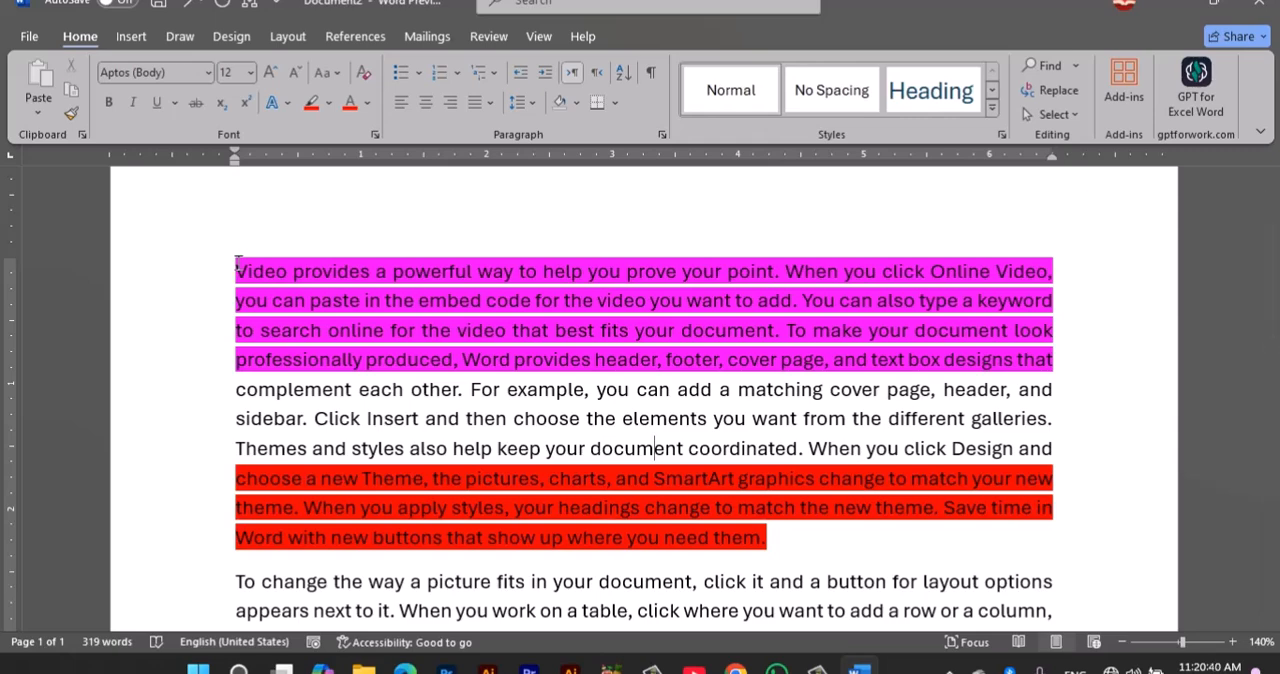
left_click_drag(241, 268, 309, 363)
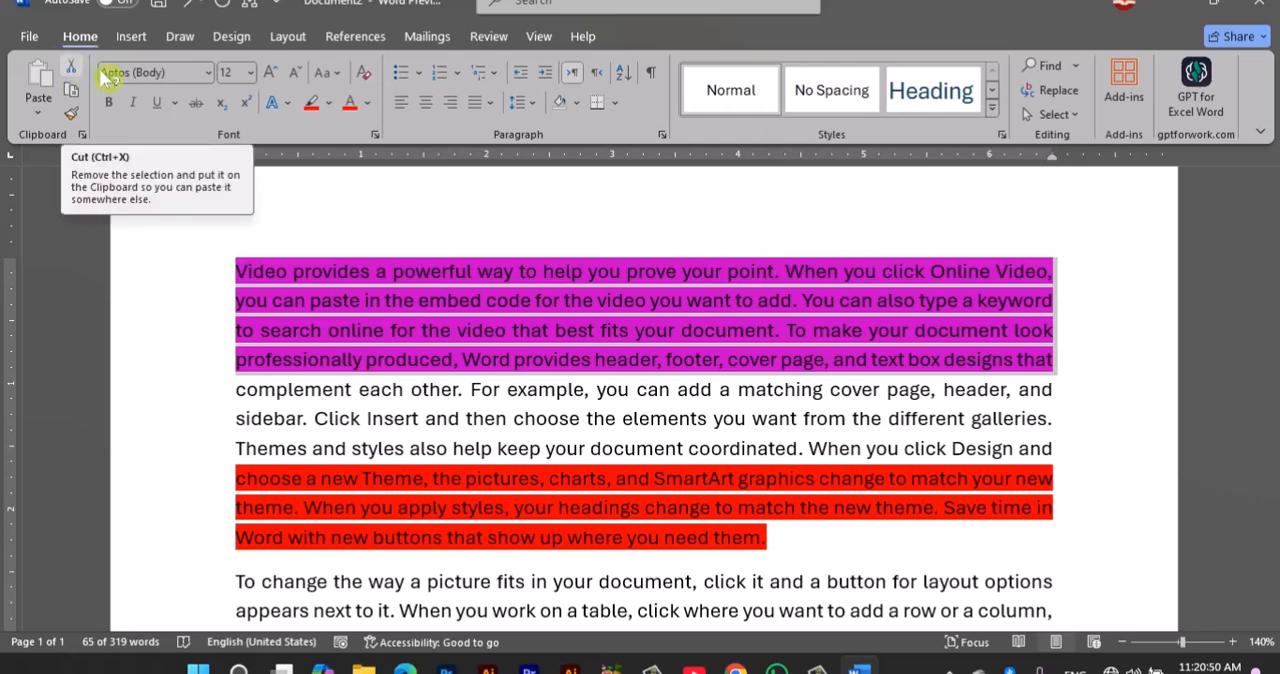
left_click(72, 92)
scroll(356, 293, "down", 1)
scroll(356, 293, "down", 3)
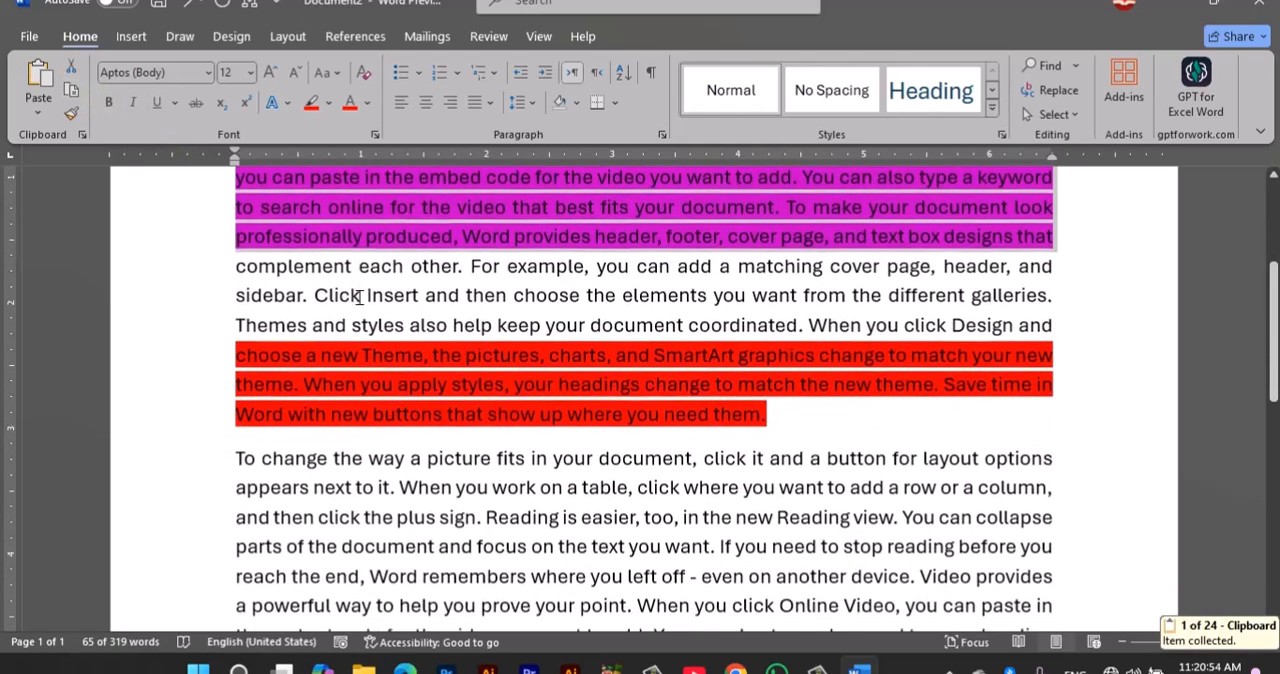
left_click(860, 252)
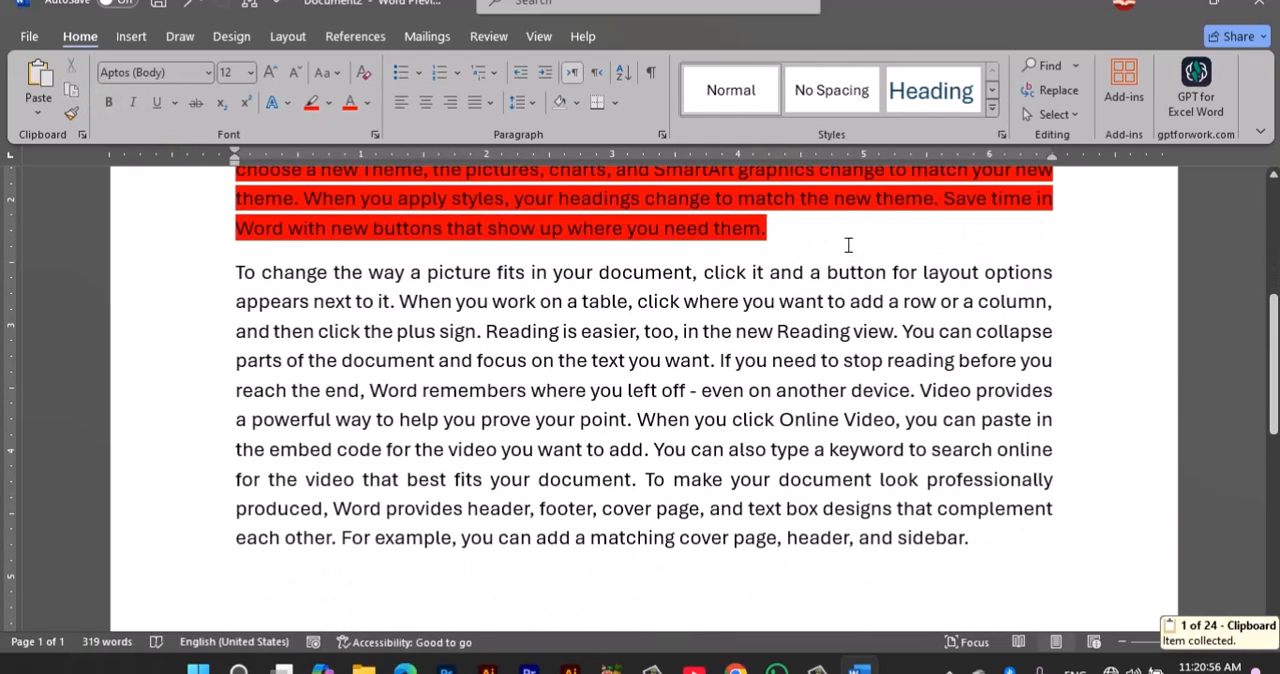
key("Return")
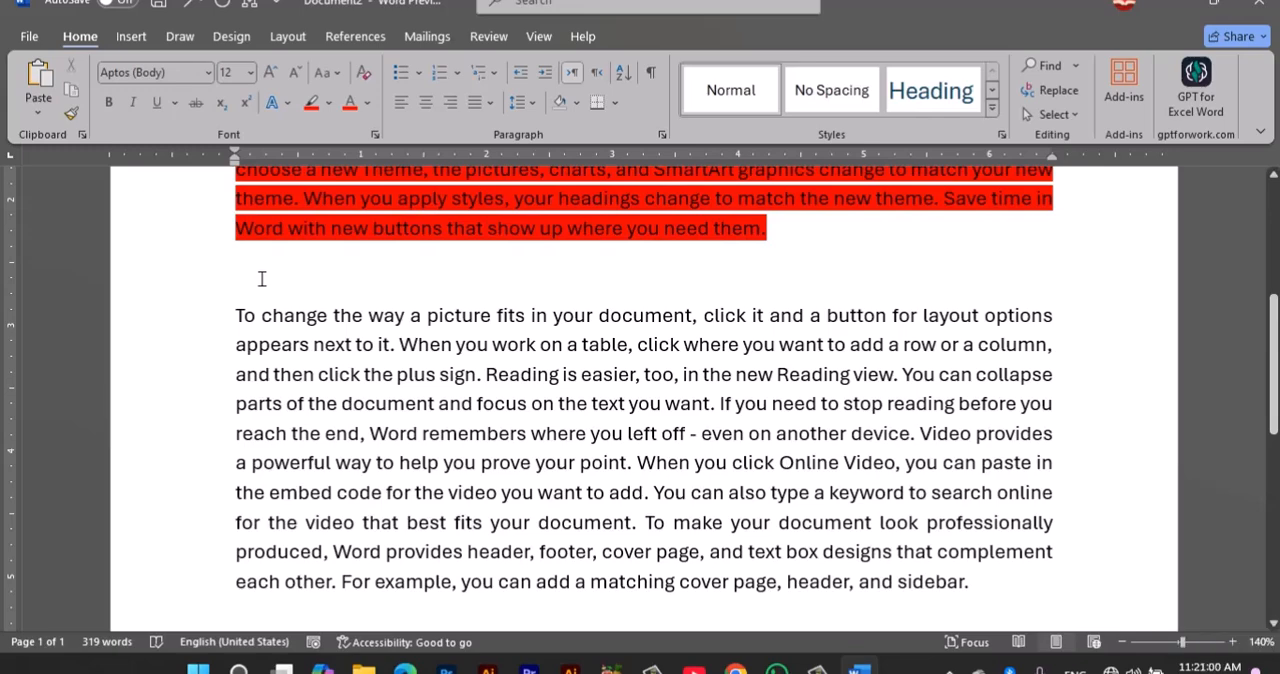
left_click(38, 80)
scroll(500, 390, "up", 5)
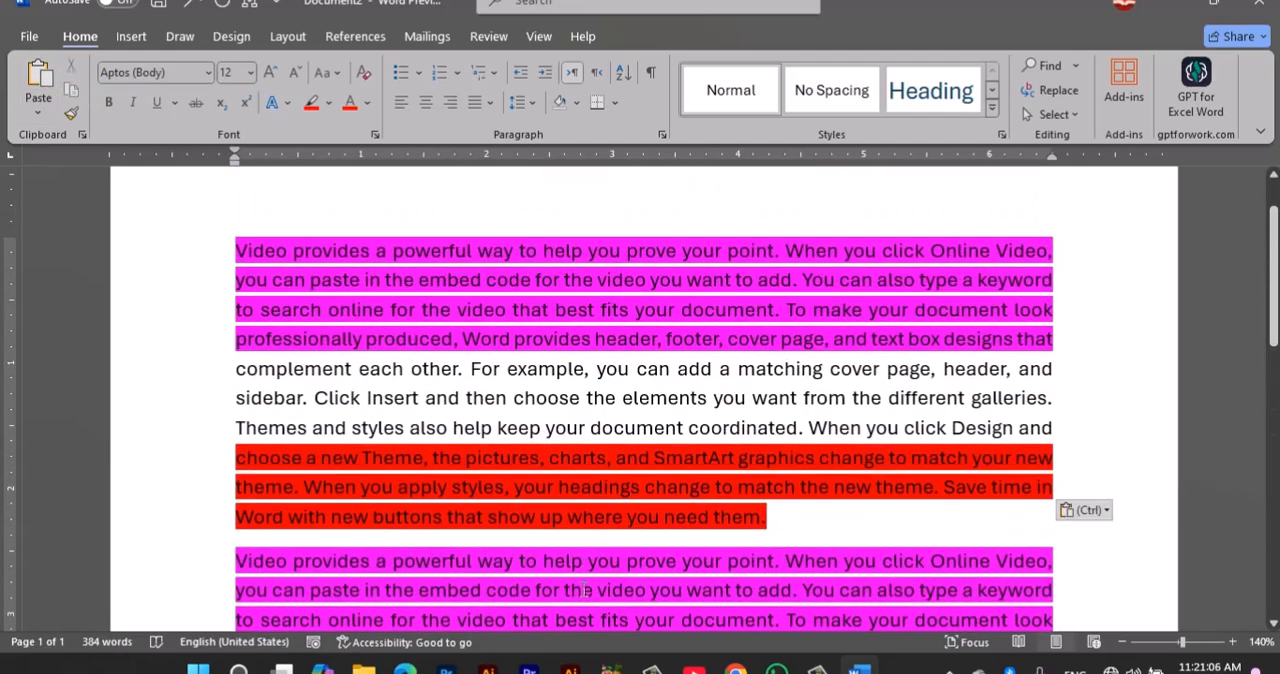
Step: Cut the text from "Themes and styles" through the red passage and paste it on a new line after "Video provides" in the last paragraph
scroll(581, 590, "down", 2)
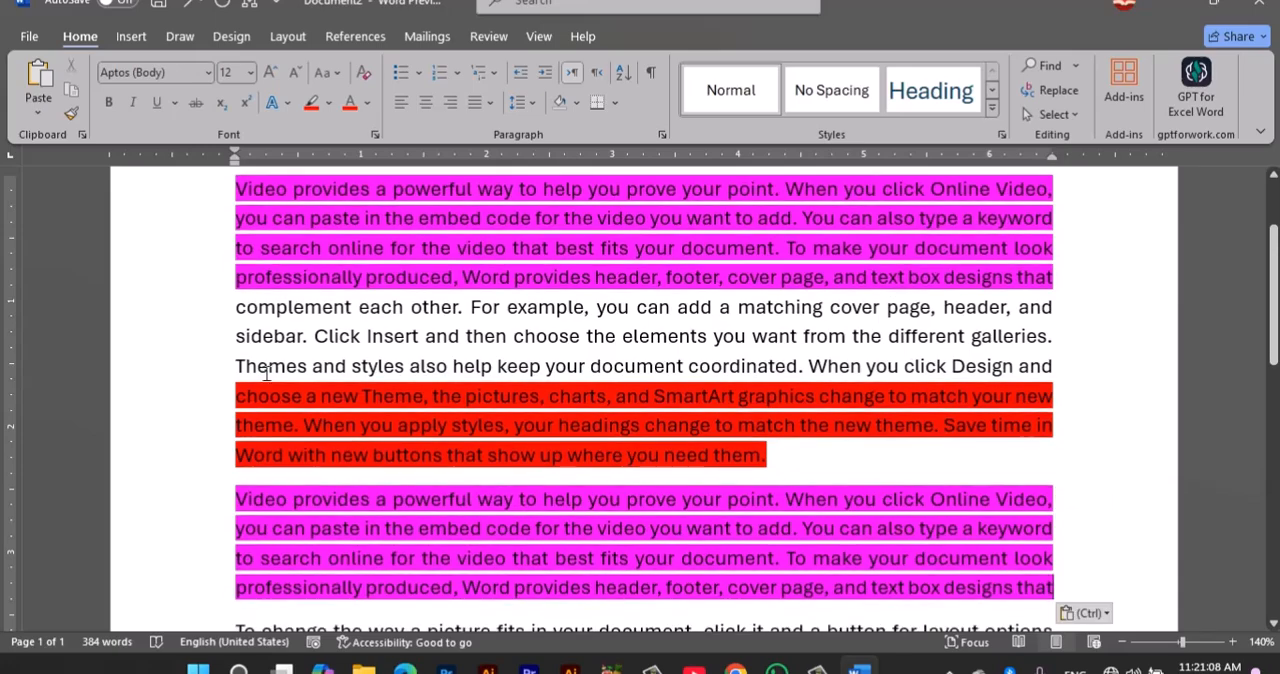
left_click_drag(240, 381, 280, 462)
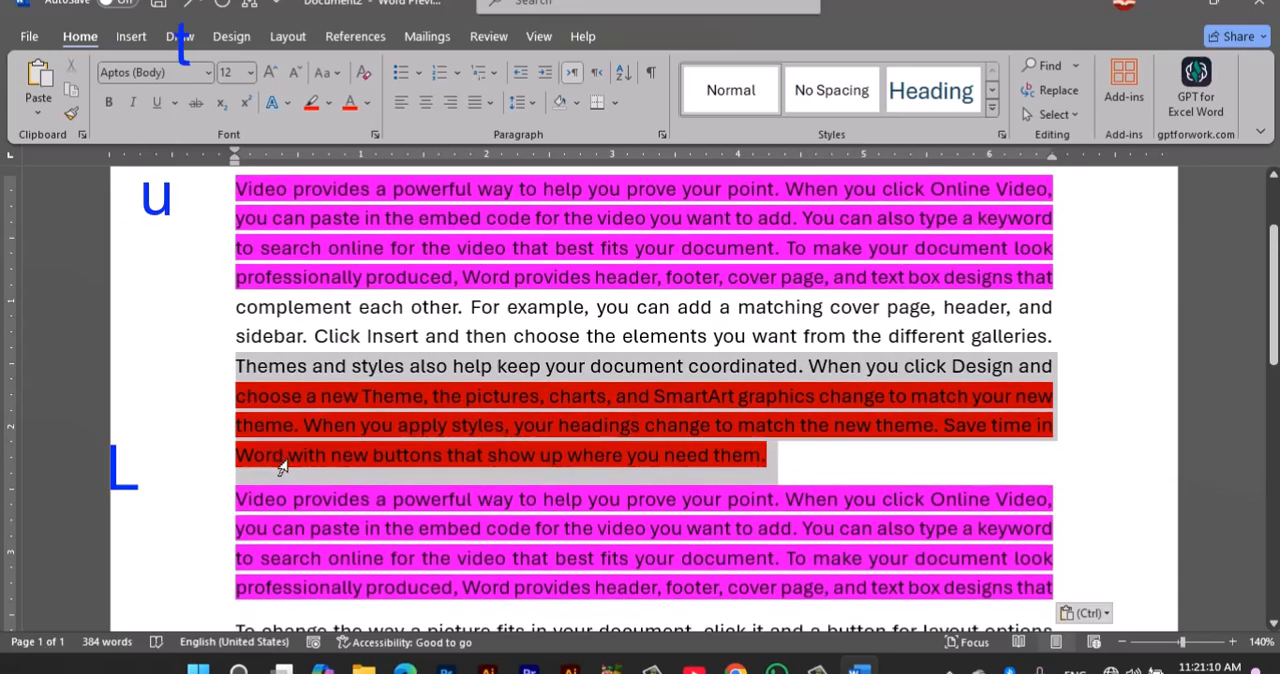
scroll(393, 425, "down", 3)
scroll(393, 425, "down", 5)
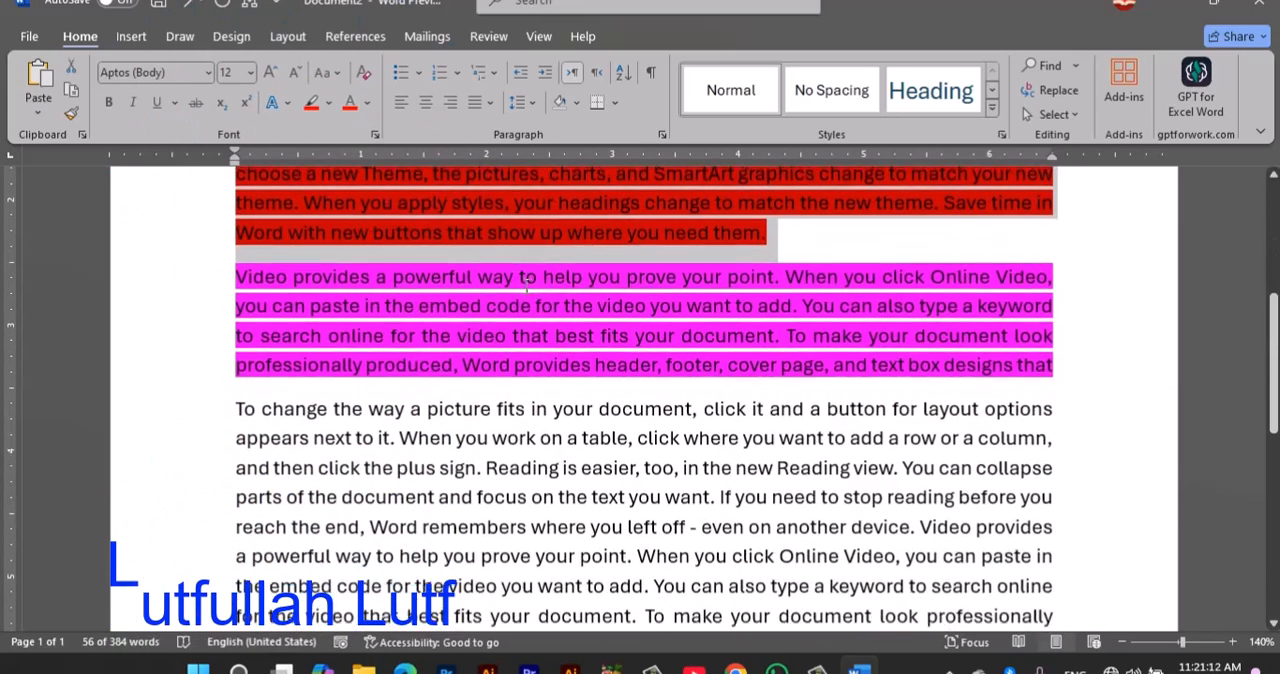
scroll(331, 522, "down", 2)
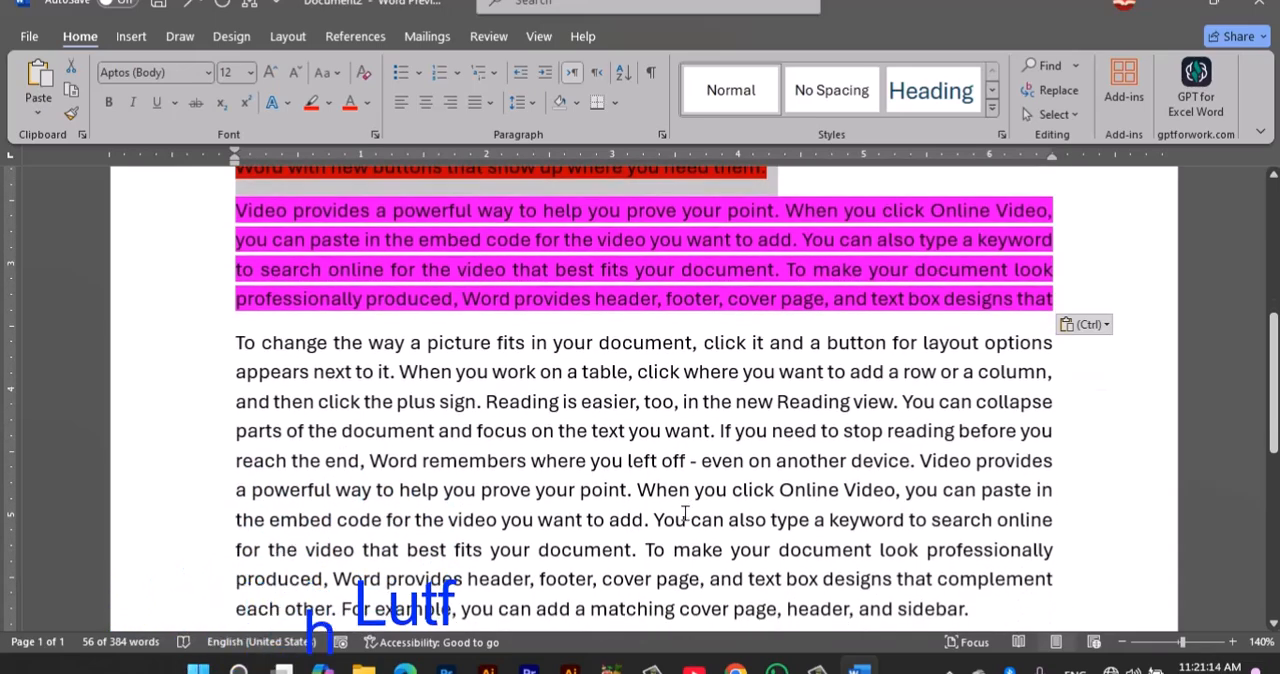
left_click(72, 66)
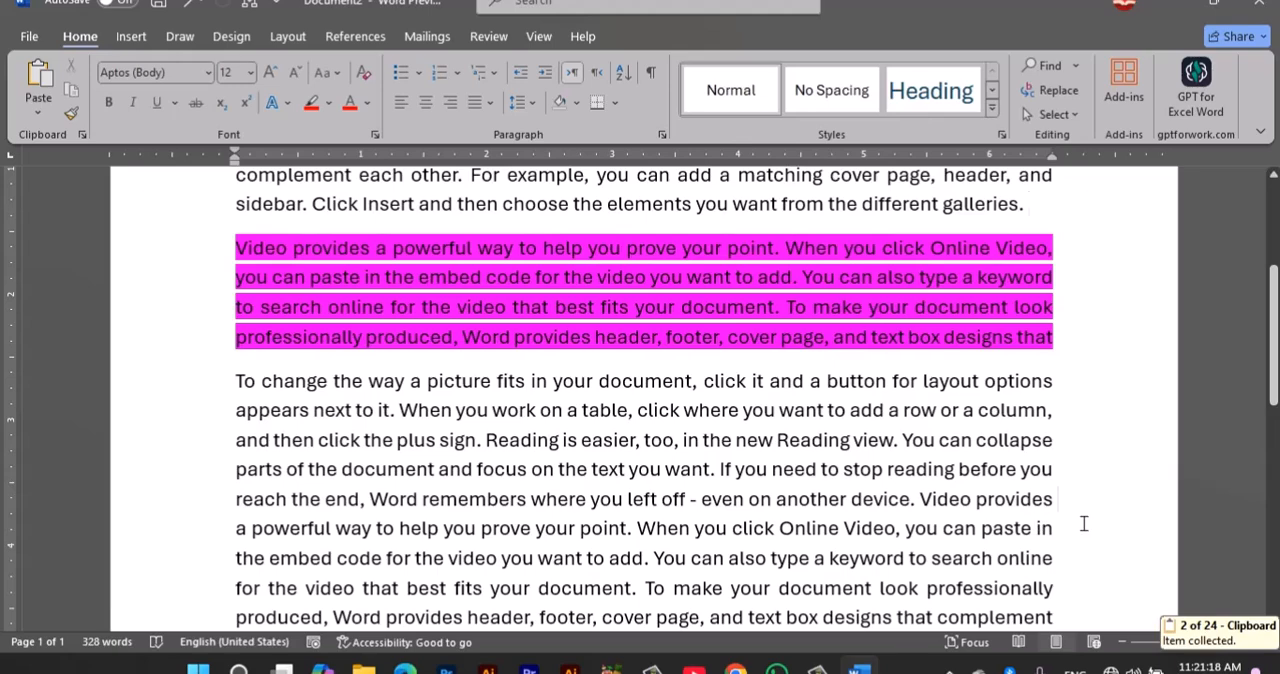
key("Return")
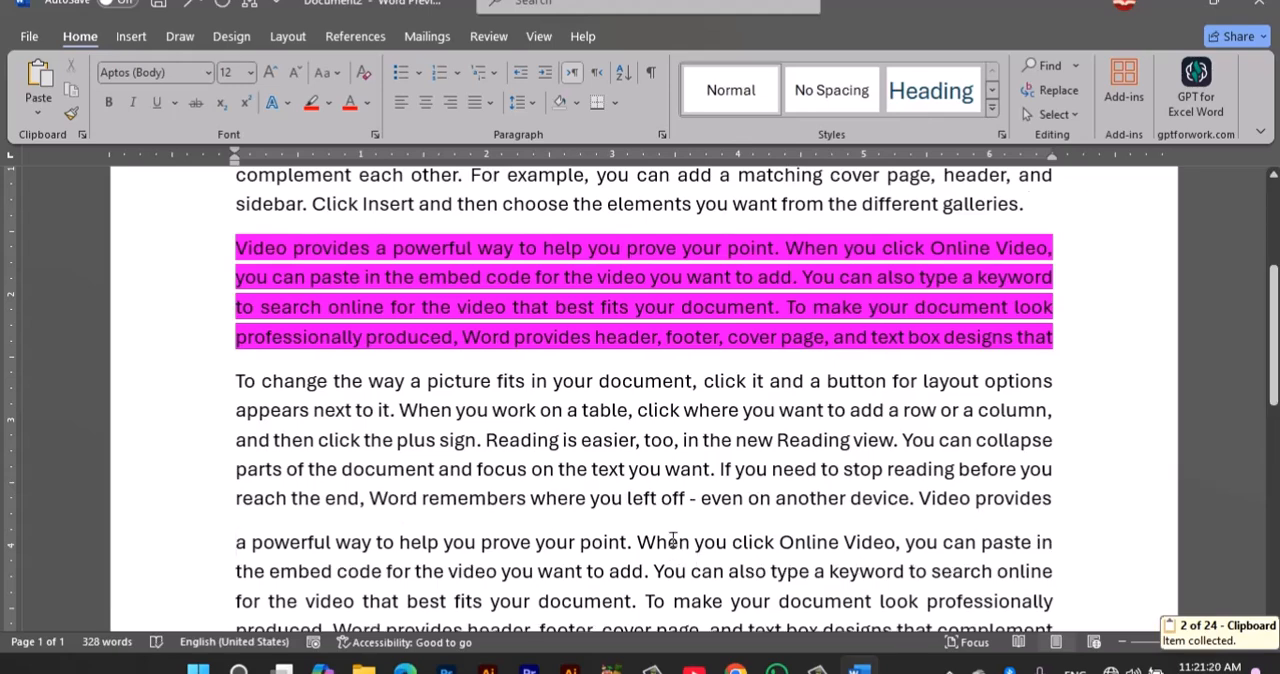
key("Return")
key("Return")
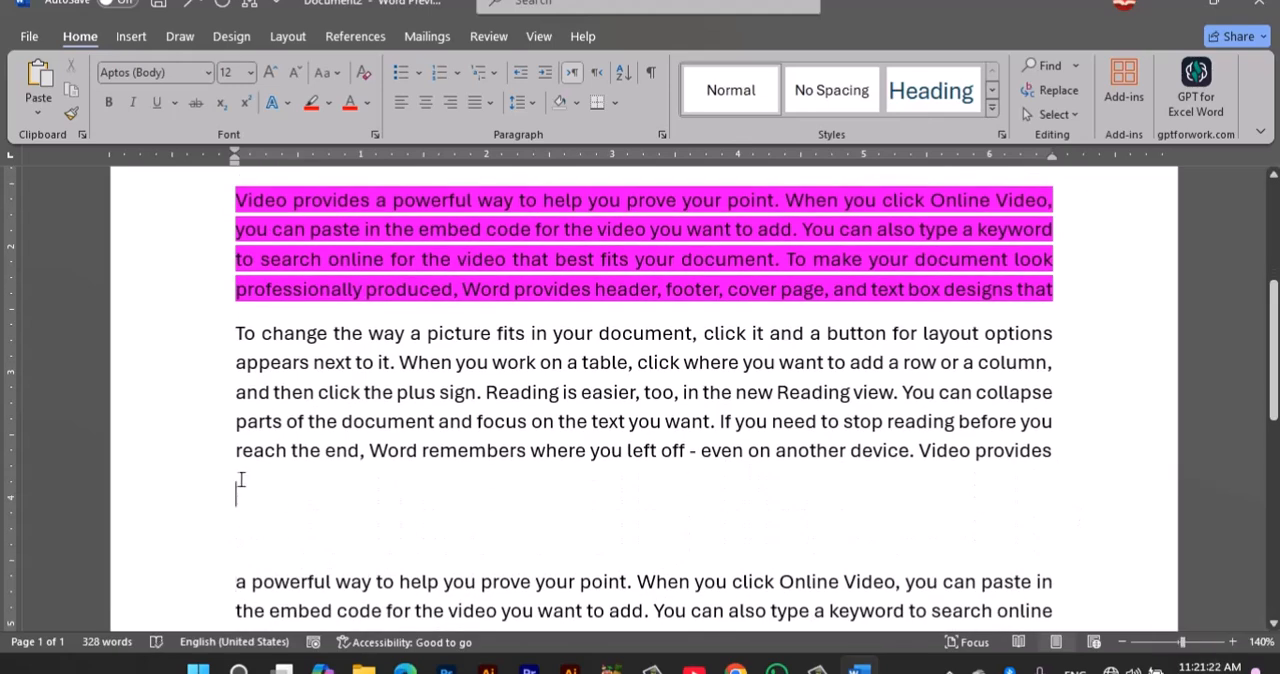
left_click(55, 75)
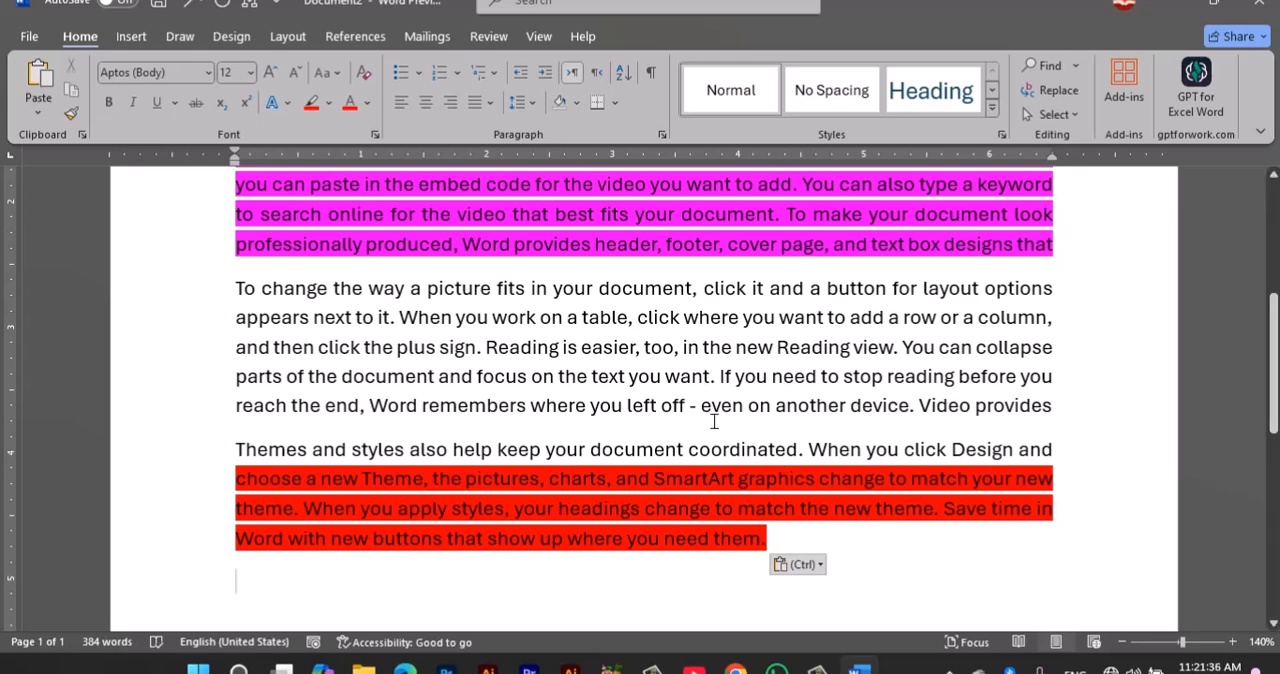
Step: Draw a five-pointed star about 2.42" high and 2.72" wide over the text and move it to the start of the first paragraph
scroll(379, 308, "up", 5)
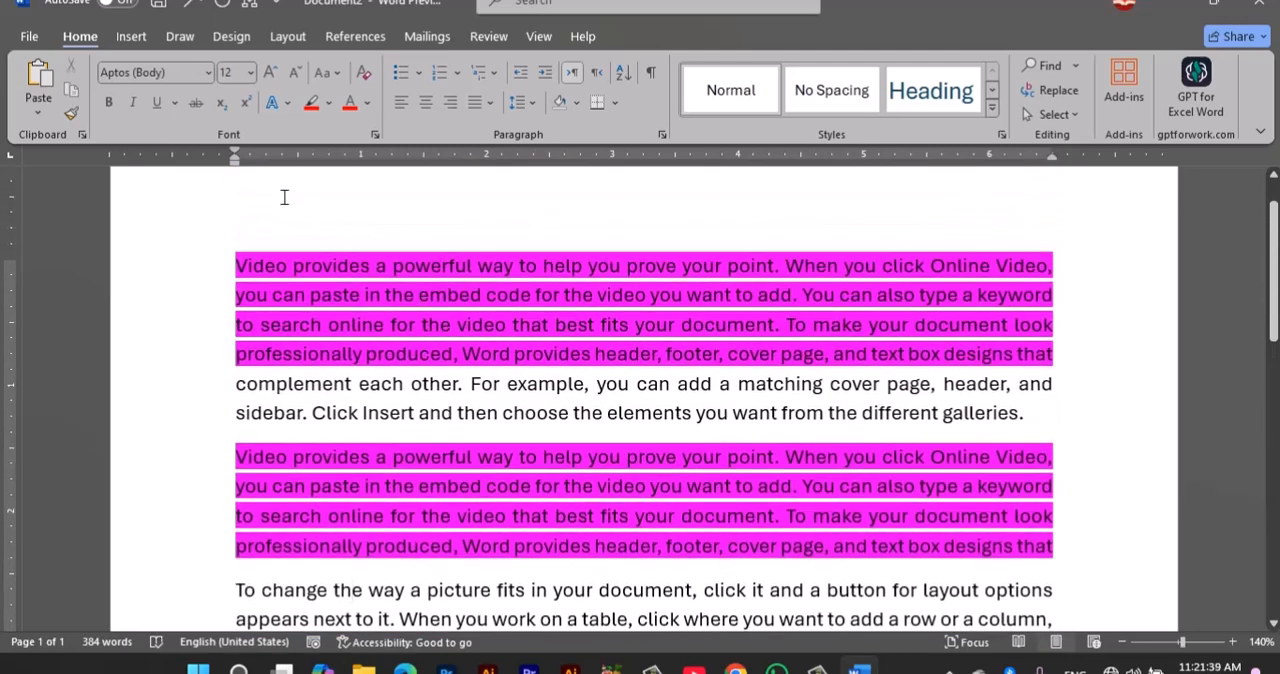
left_click(131, 36)
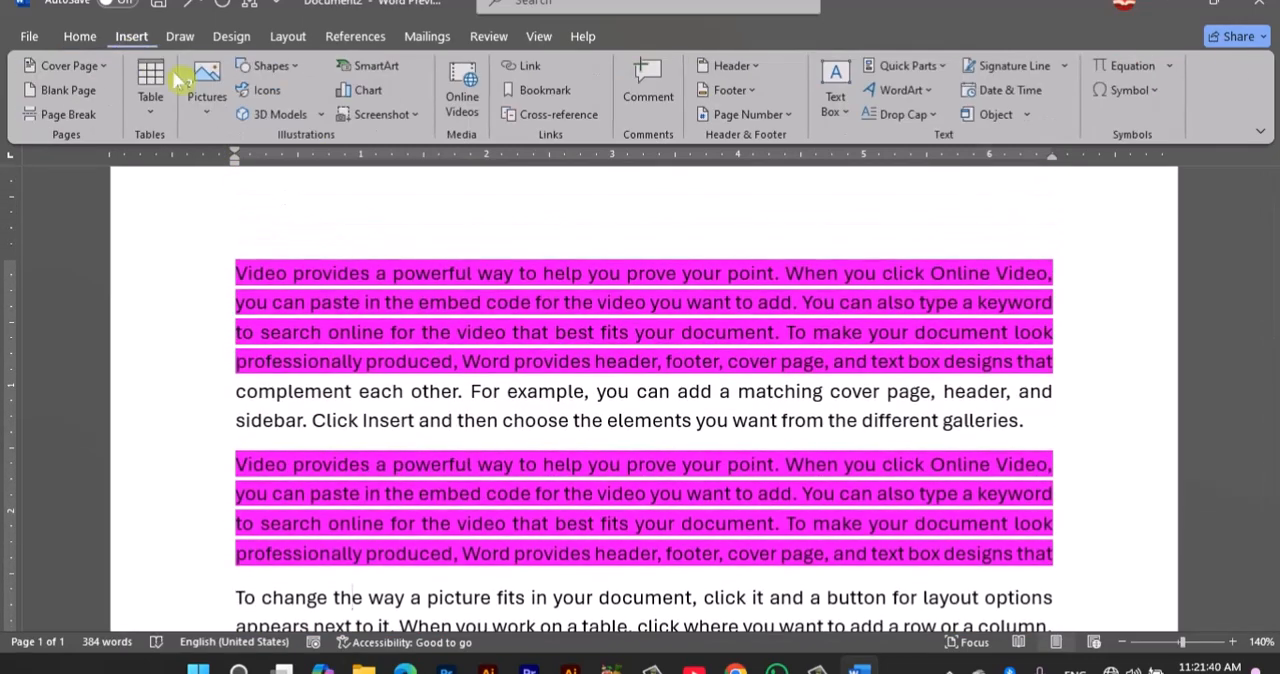
left_click(270, 67)
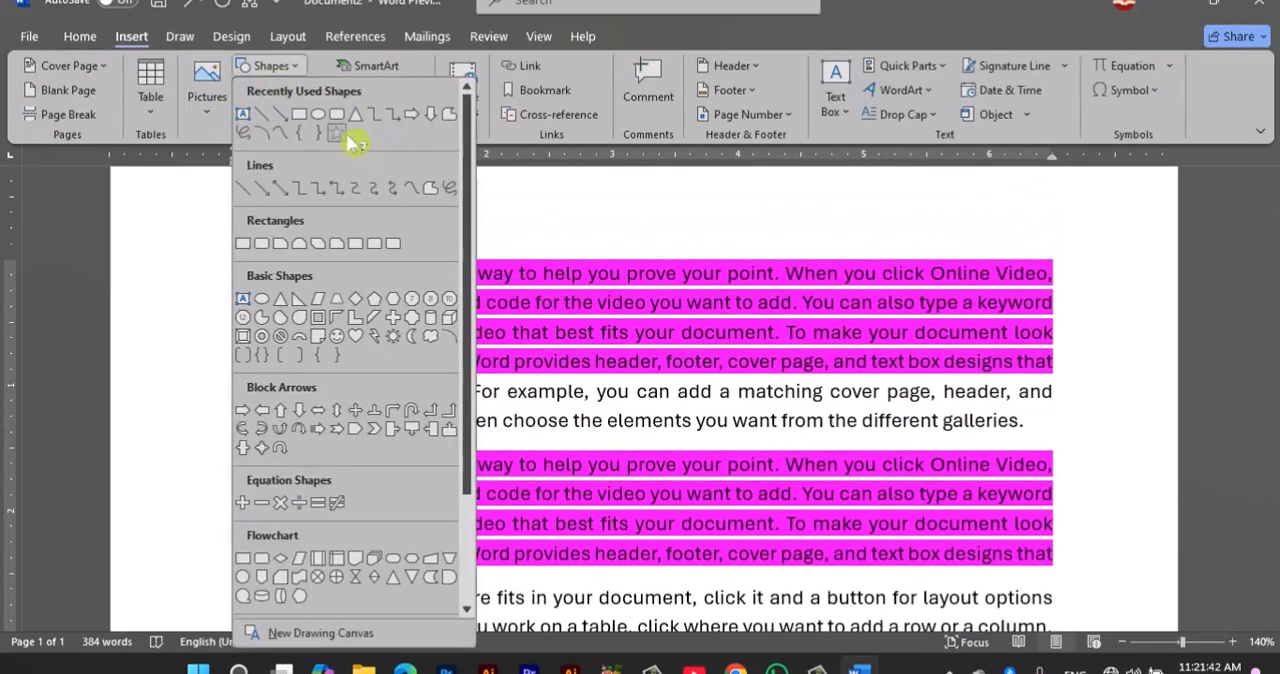
left_click(338, 134)
left_click_drag(436, 299, 778, 602)
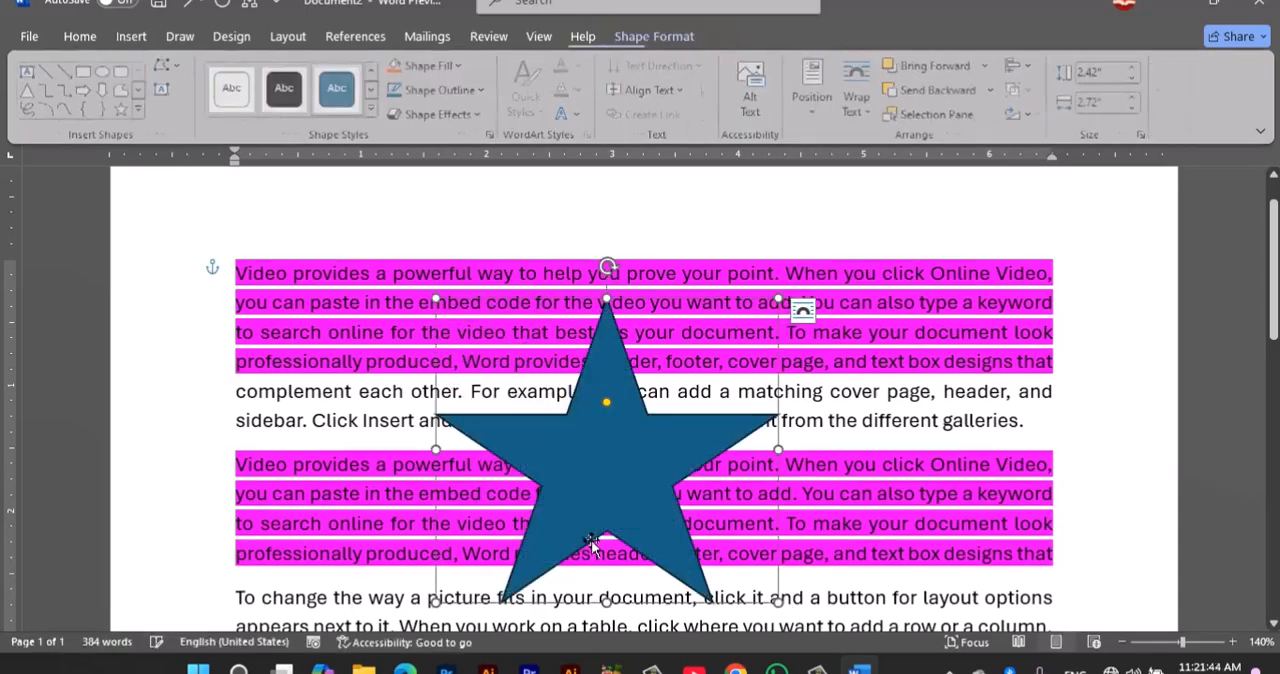
scroll(564, 510, "down", 4, "ctrl")
left_click_drag(570, 484, 382, 404)
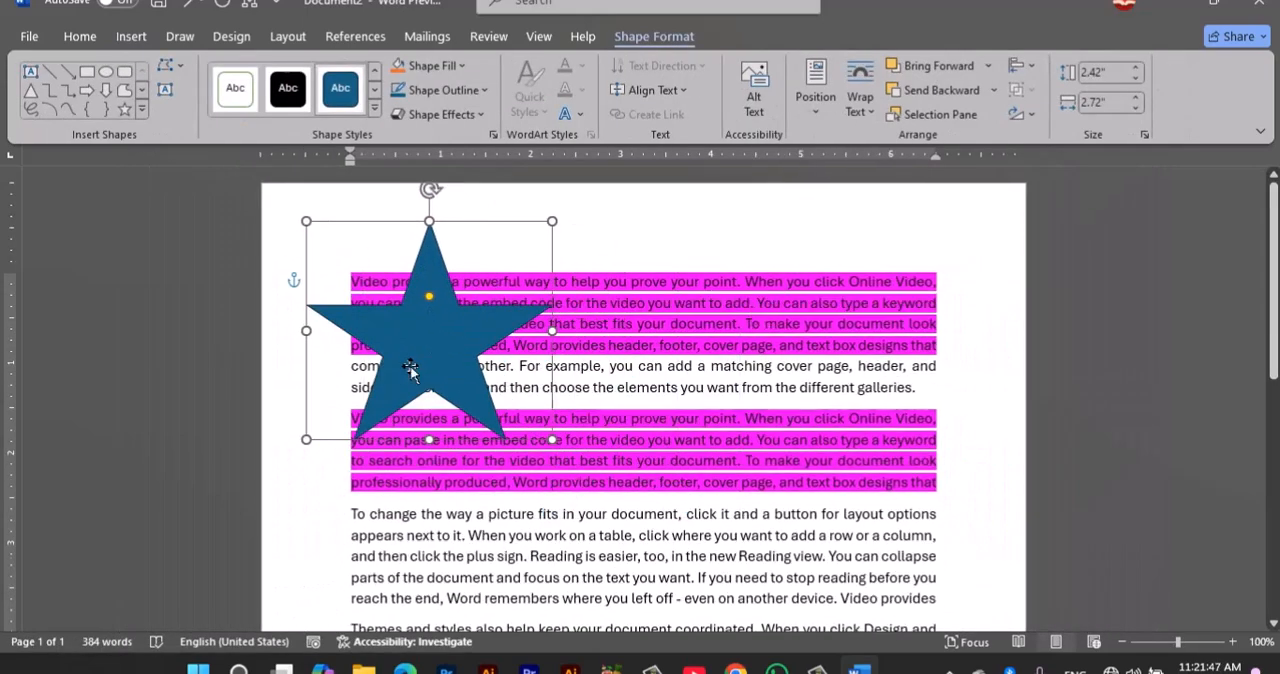
Step: Fill the star with standard red and shift it slightly left toward the page edge
left_click(373, 104)
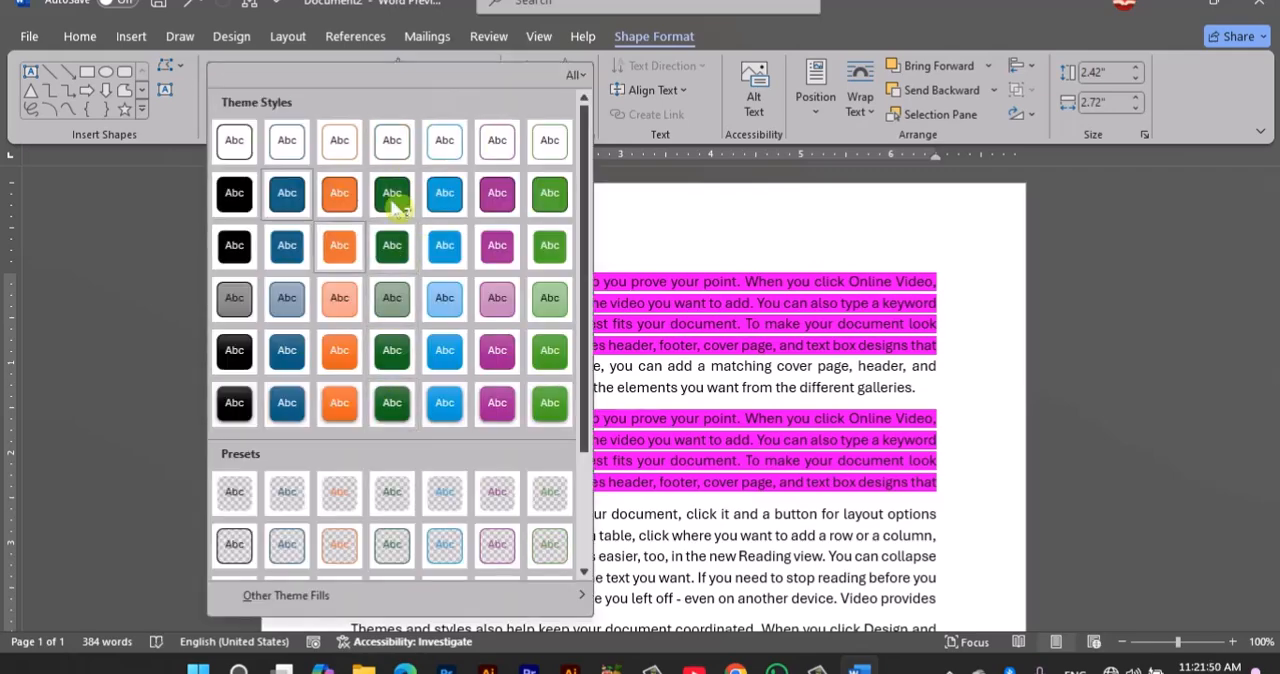
left_click(360, 40)
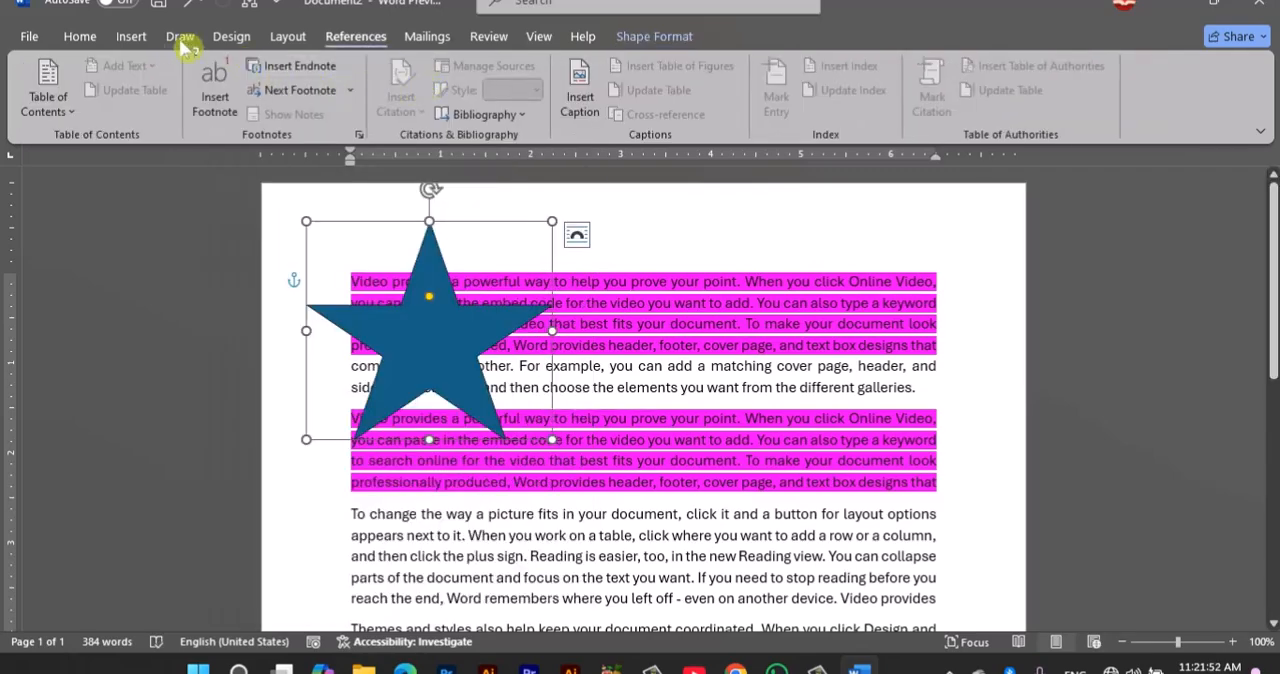
left_click(660, 37)
left_click(445, 65)
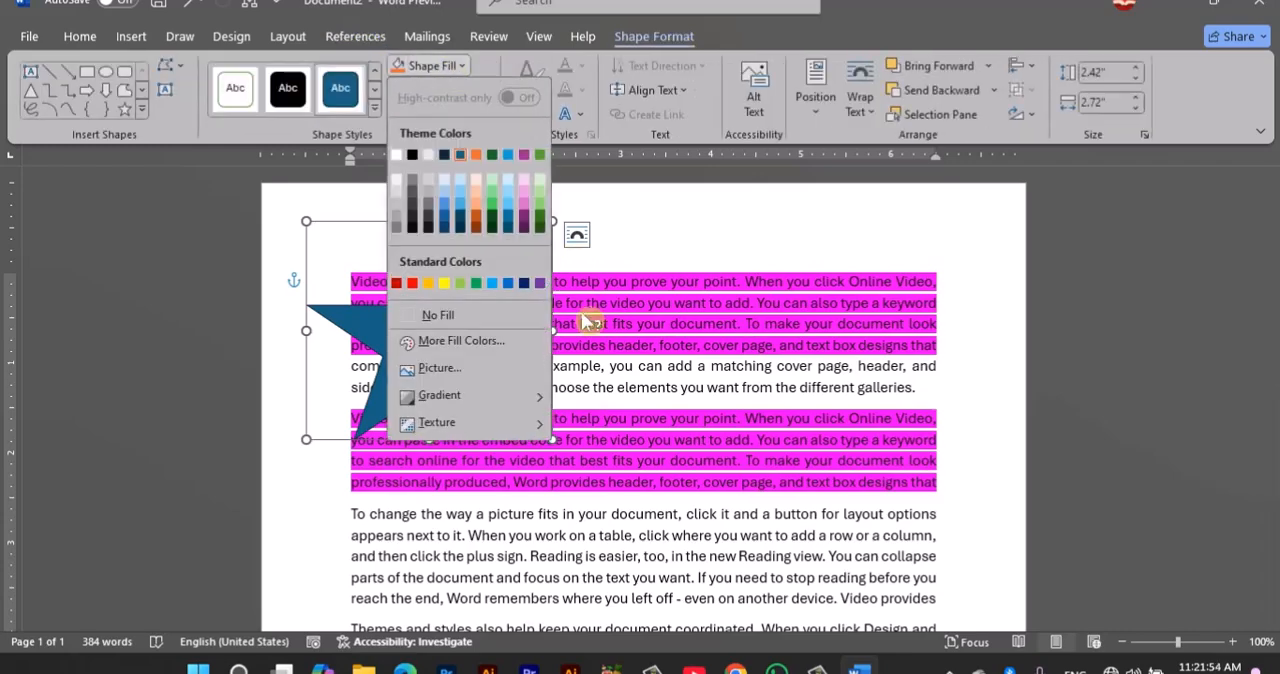
left_click(412, 284)
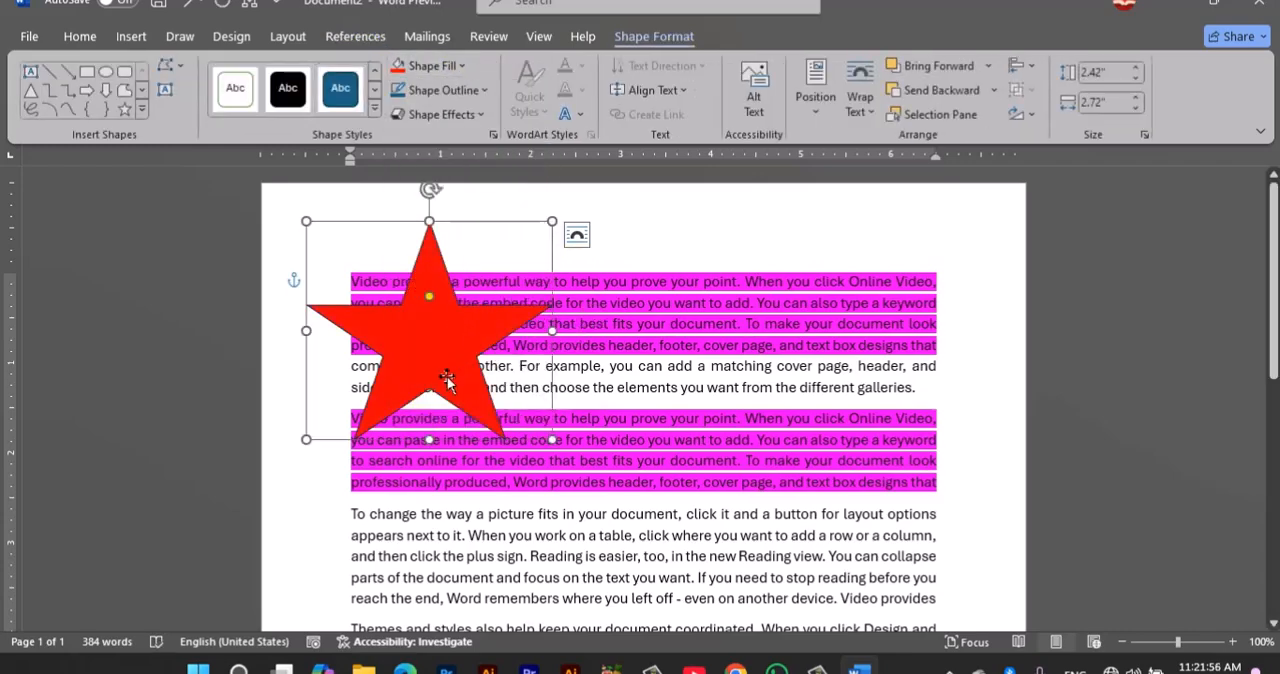
left_click_drag(457, 378, 418, 372)
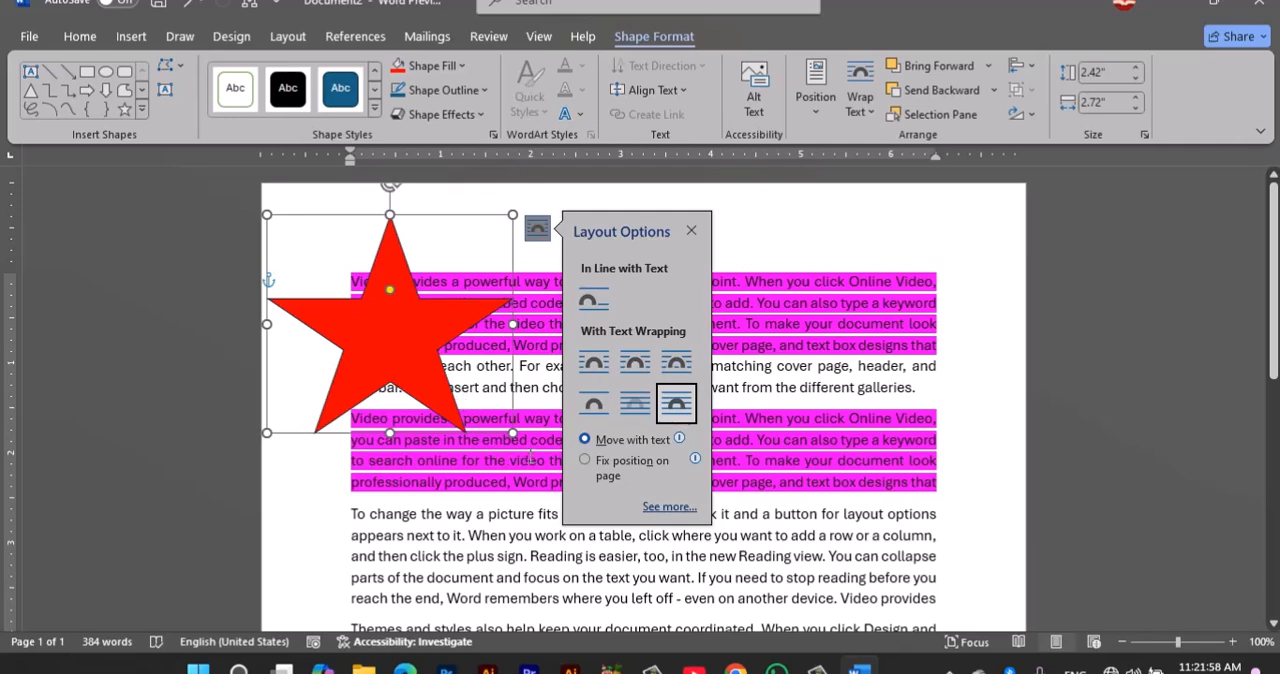
Step: Shrink the red star proportionally to about 1.24" high and 1.39" wide and place it over the start of the first paragraph
left_click(532, 455)
left_click(402, 360)
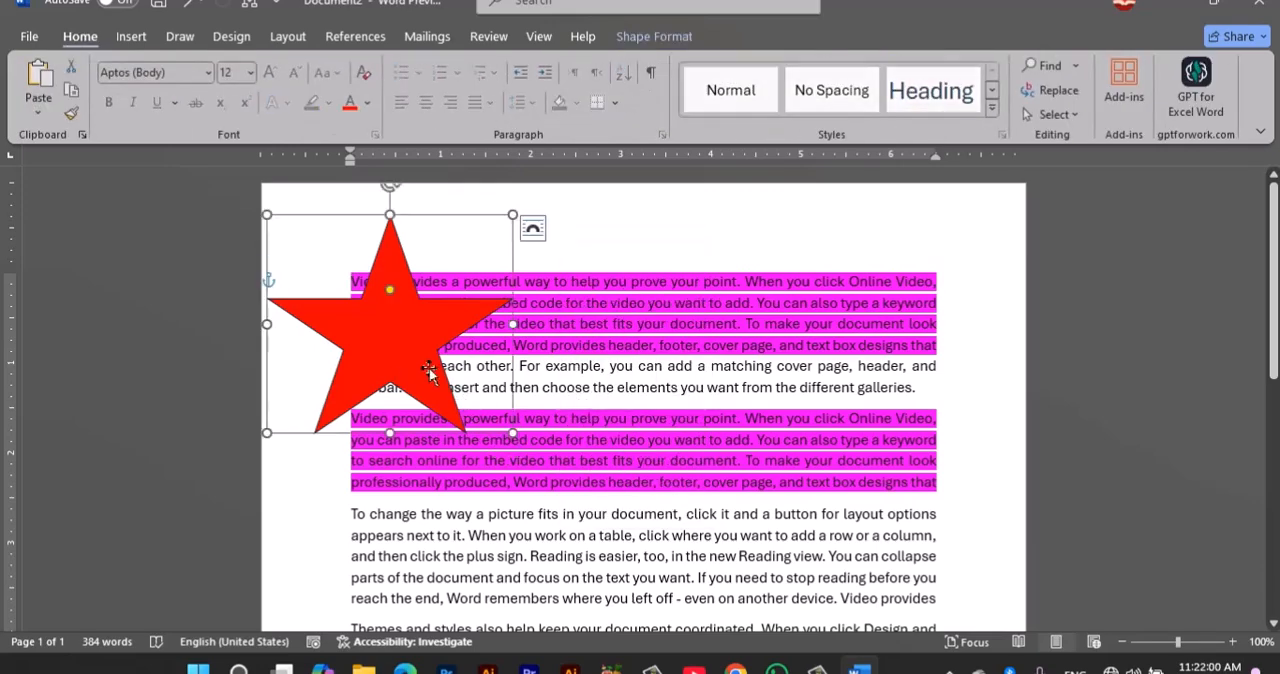
left_click_drag(513, 434, 378, 335)
left_click(572, 370)
left_click_drag(320, 281, 388, 303)
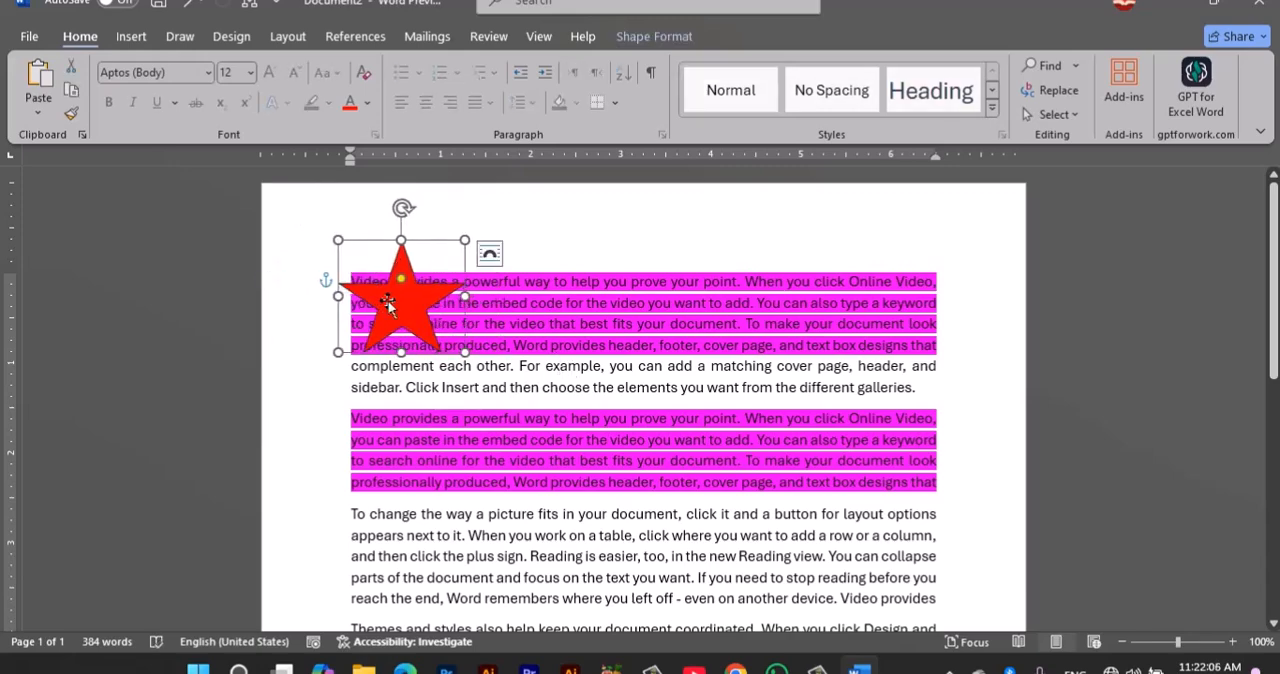
Step: Copy the red star, paste it, and place the duplicate level with the original over the right part of the first paragraph
left_click(69, 95)
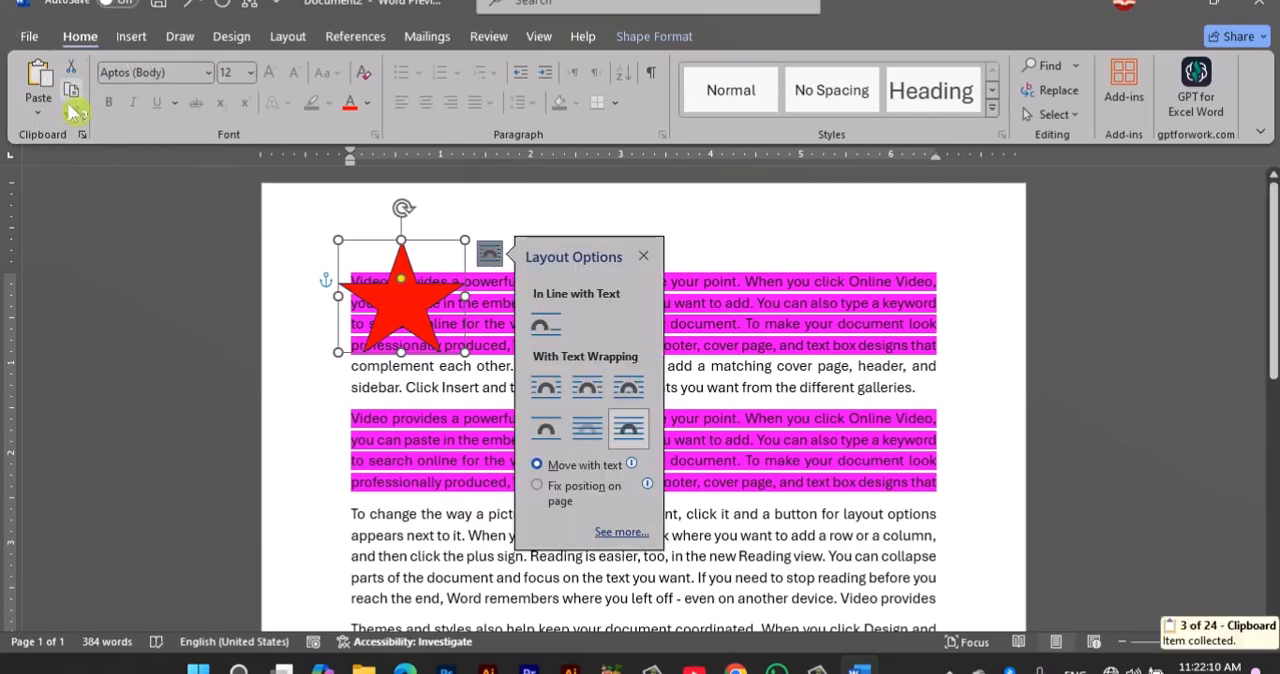
left_click(823, 302)
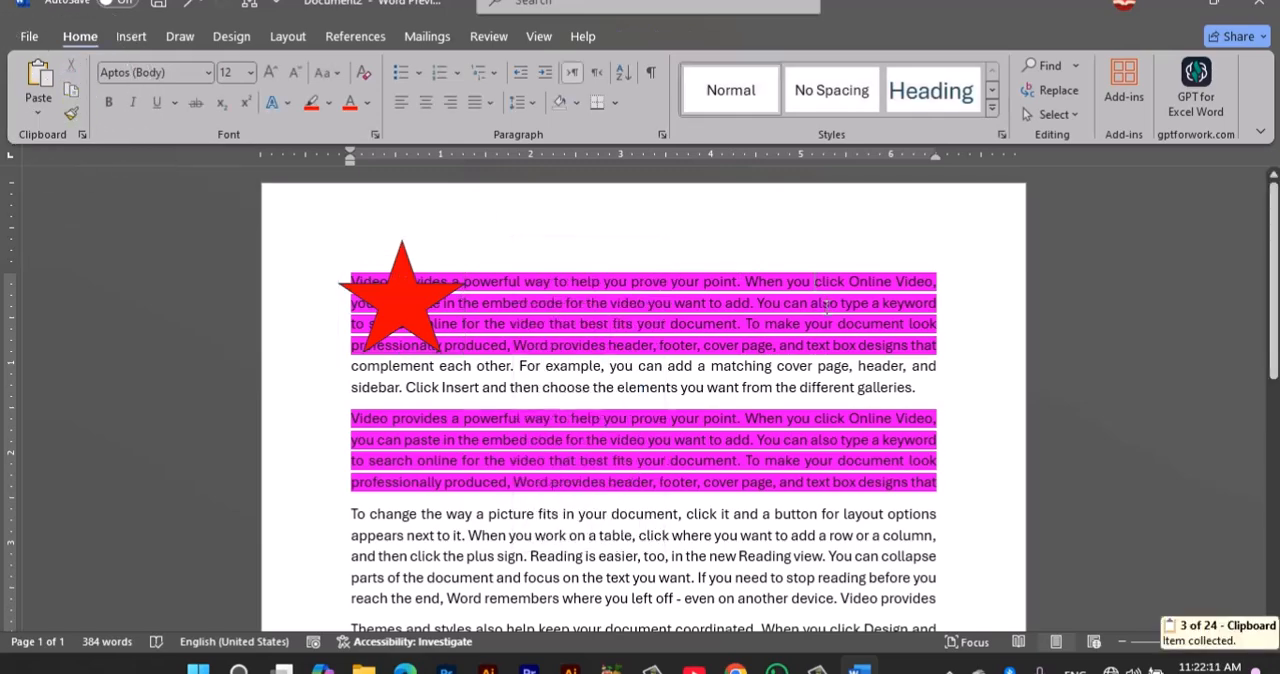
left_click(40, 88)
left_click_drag(446, 358, 735, 323)
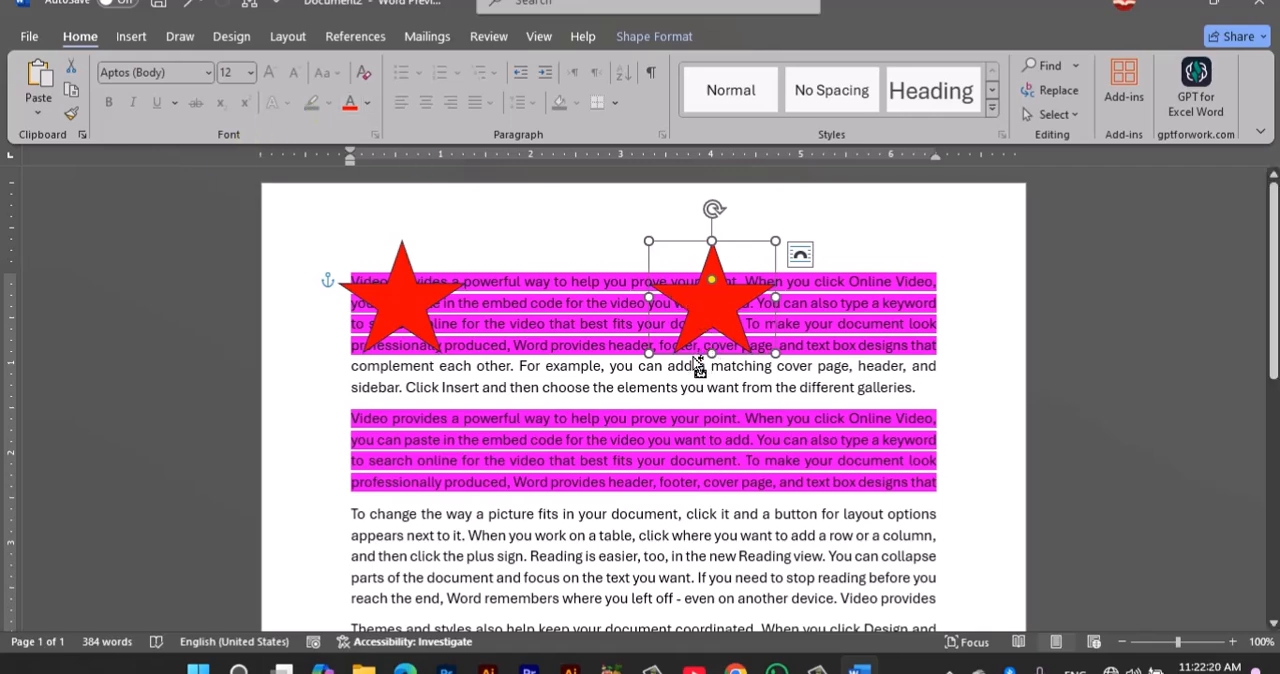
Step: Paste a third star, place it lower between the two red stars, and fill it with yellow
key("ctrl+v")
left_click_drag(677, 372, 477, 456)
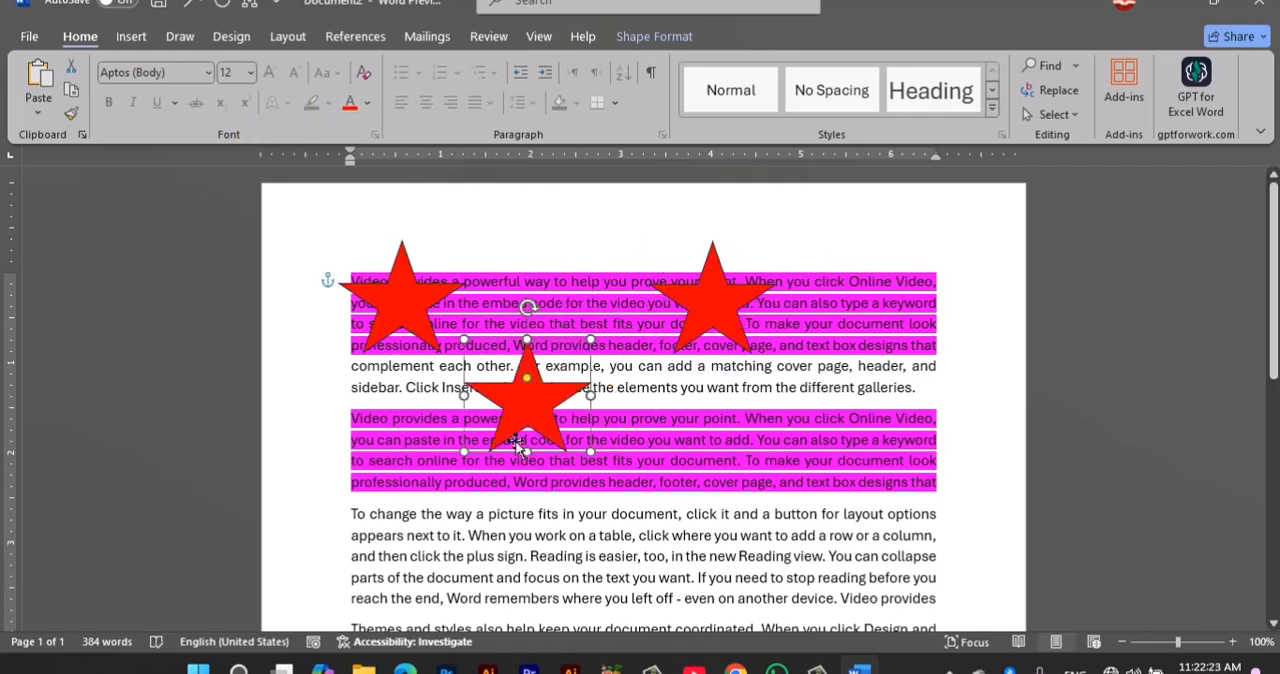
left_click(679, 38)
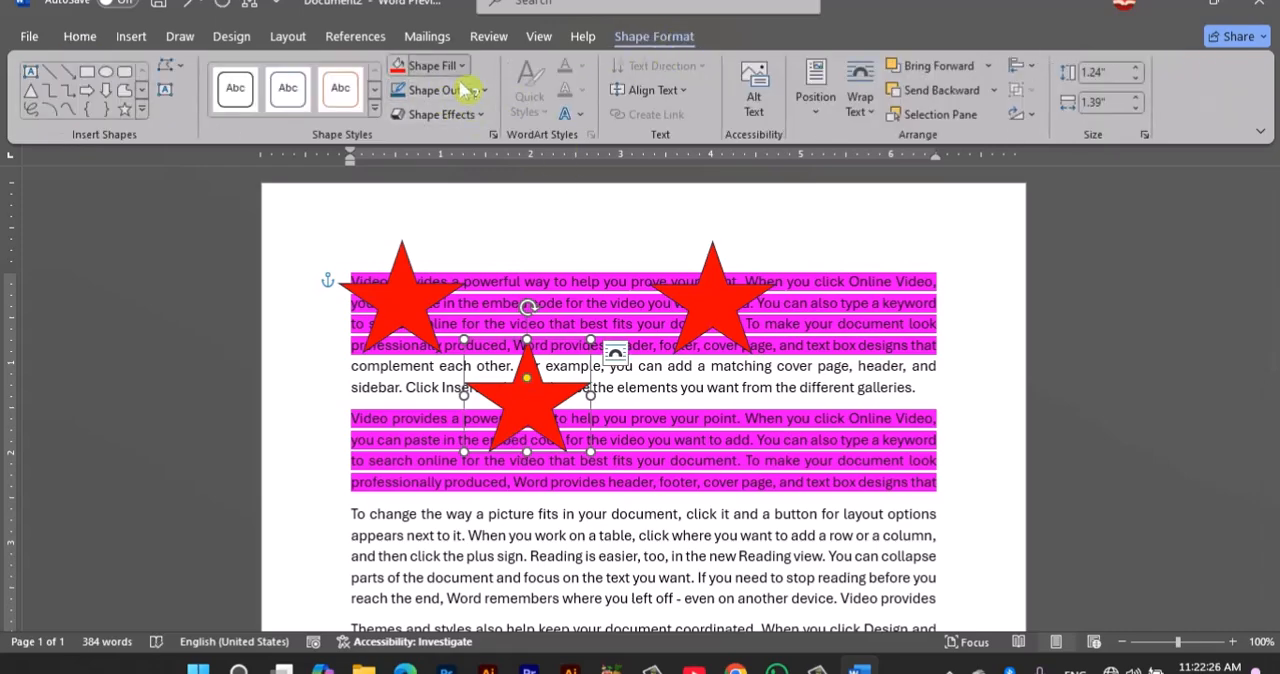
left_click(461, 66)
left_click(450, 284)
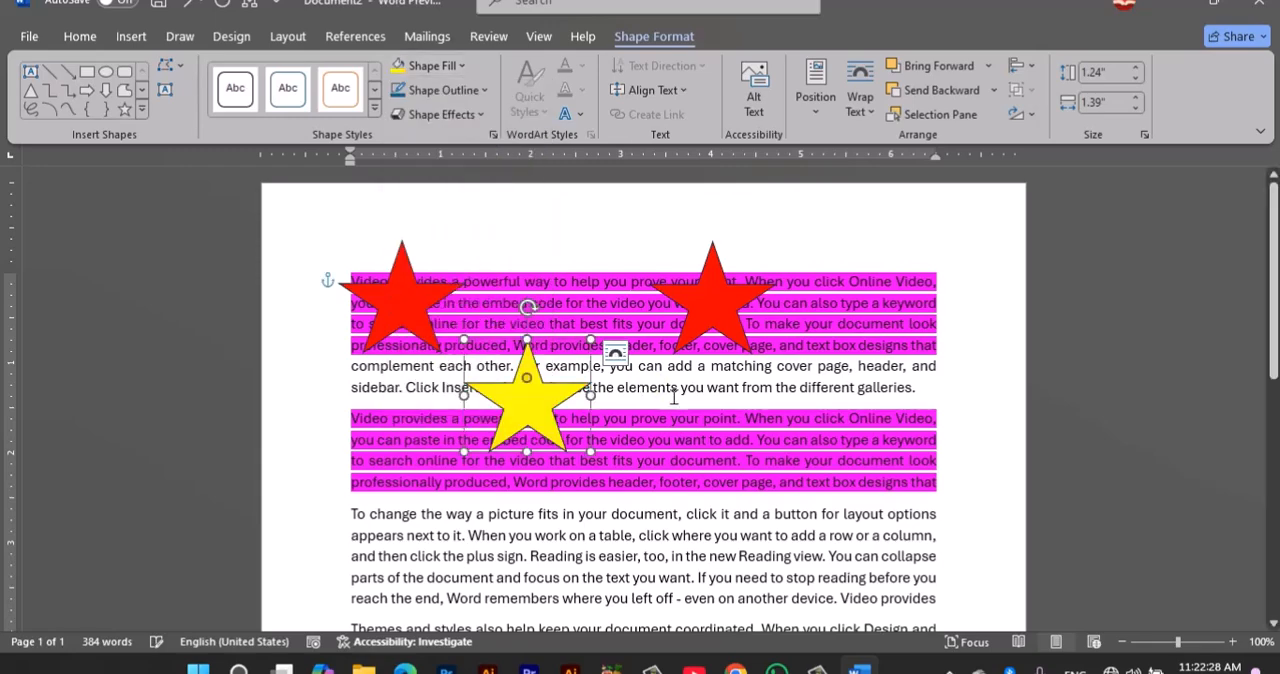
Step: Insert a page break below the last paragraph to start a second page
scroll(521, 335, "down", 2)
scroll(617, 378, "down", 5, "ctrl")
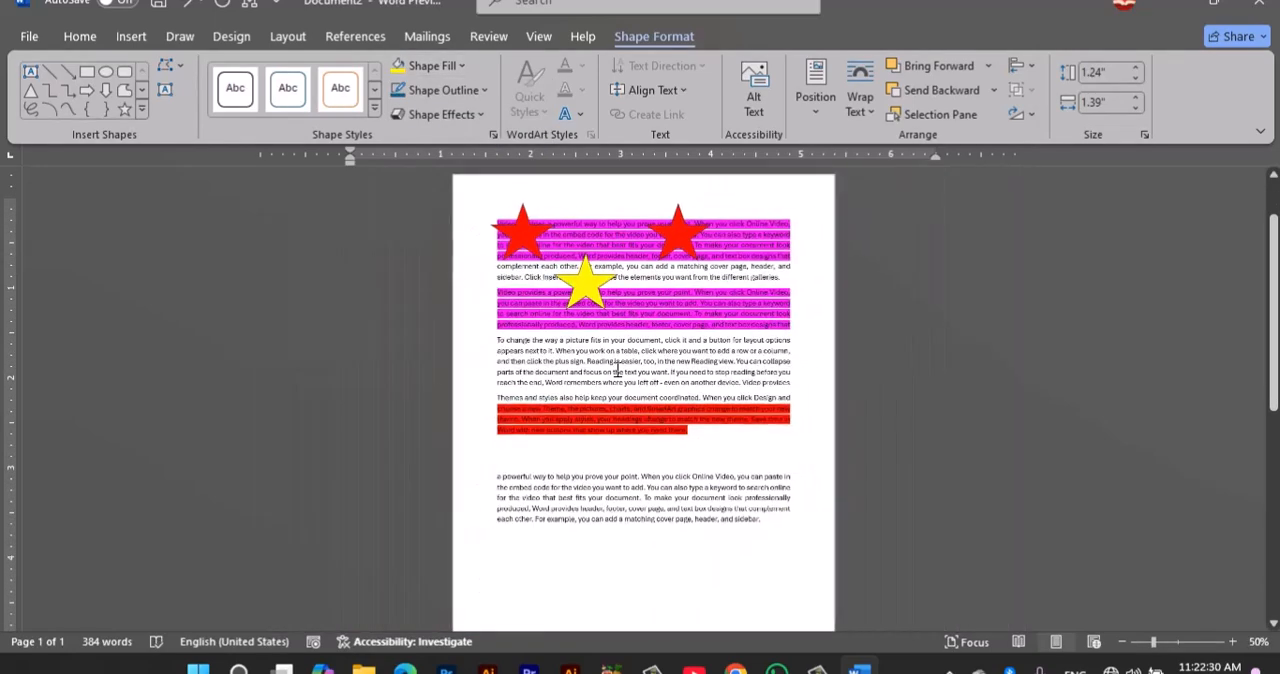
left_click(770, 538)
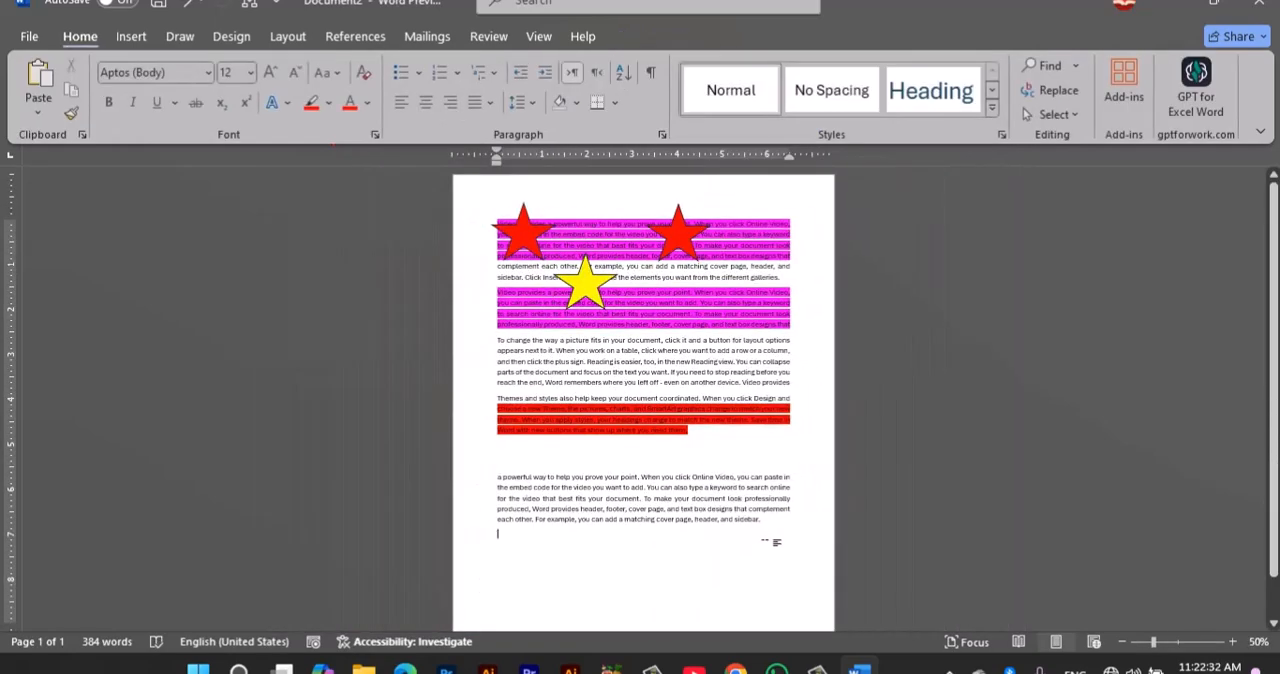
key("ctrl+Return")
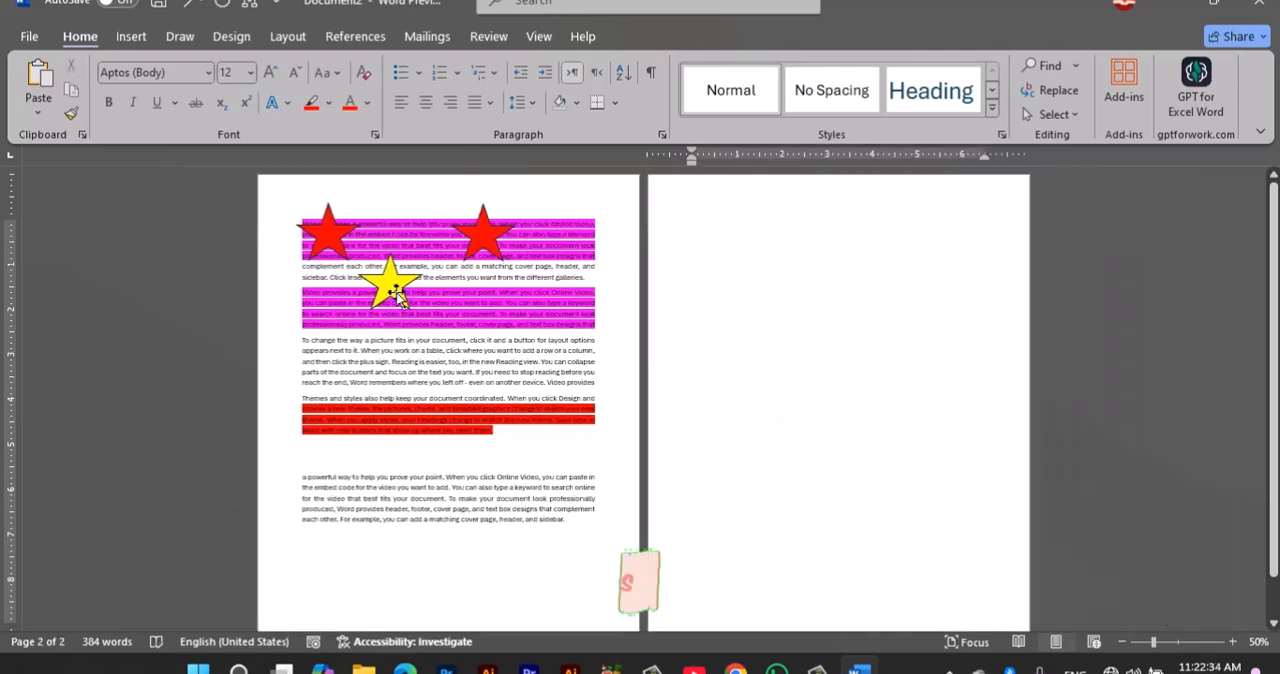
Step: Cut the yellow star from the first page and paste it at the start of the blank second page
left_click(390, 283)
left_click(795, 301)
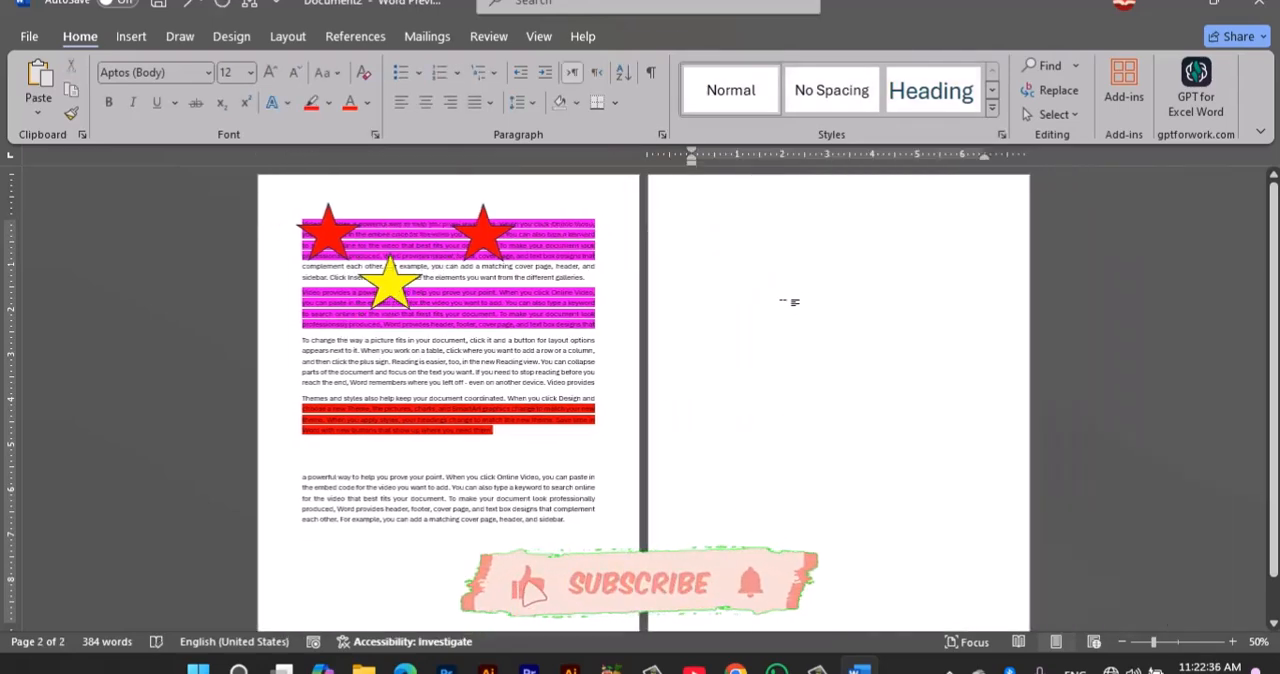
left_click(412, 287)
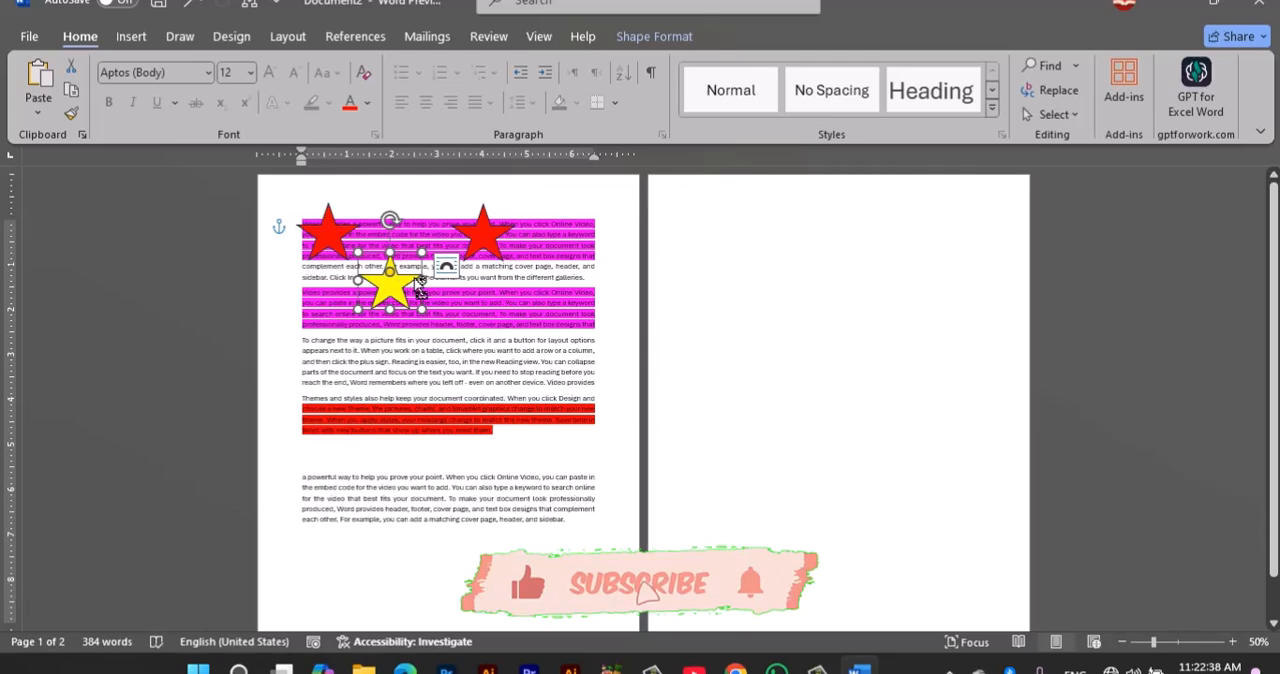
left_click(446, 265)
left_click(72, 66)
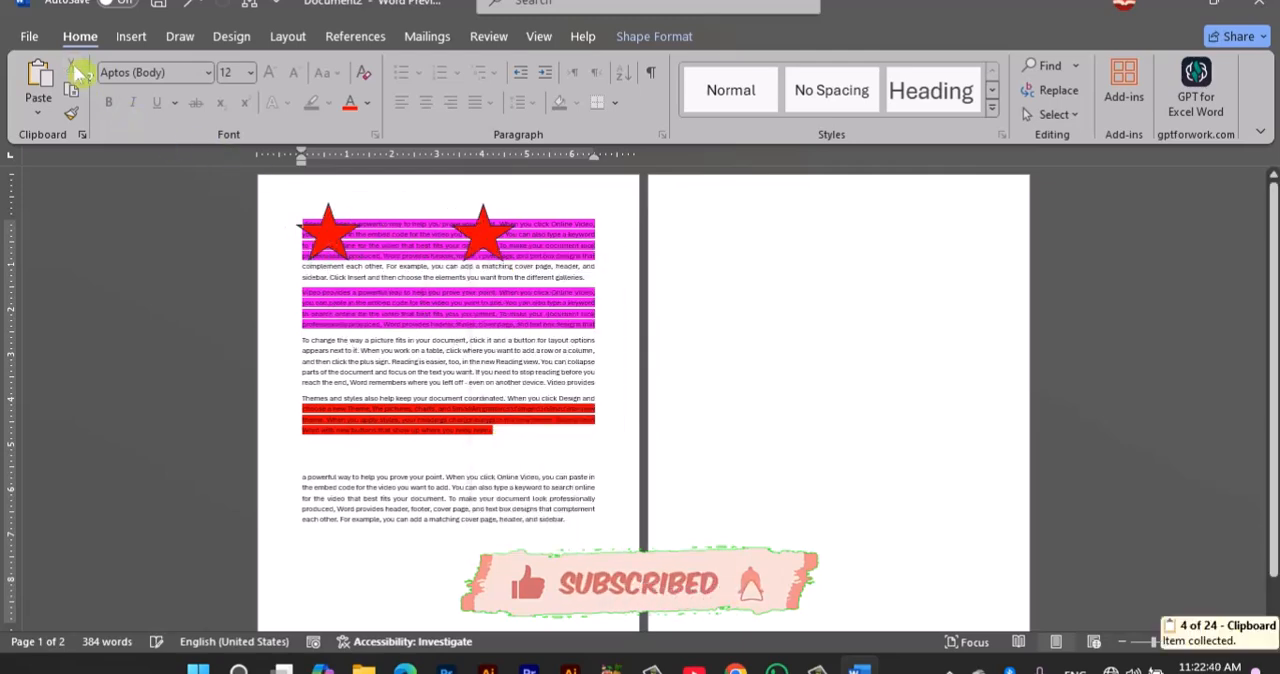
left_click(737, 257)
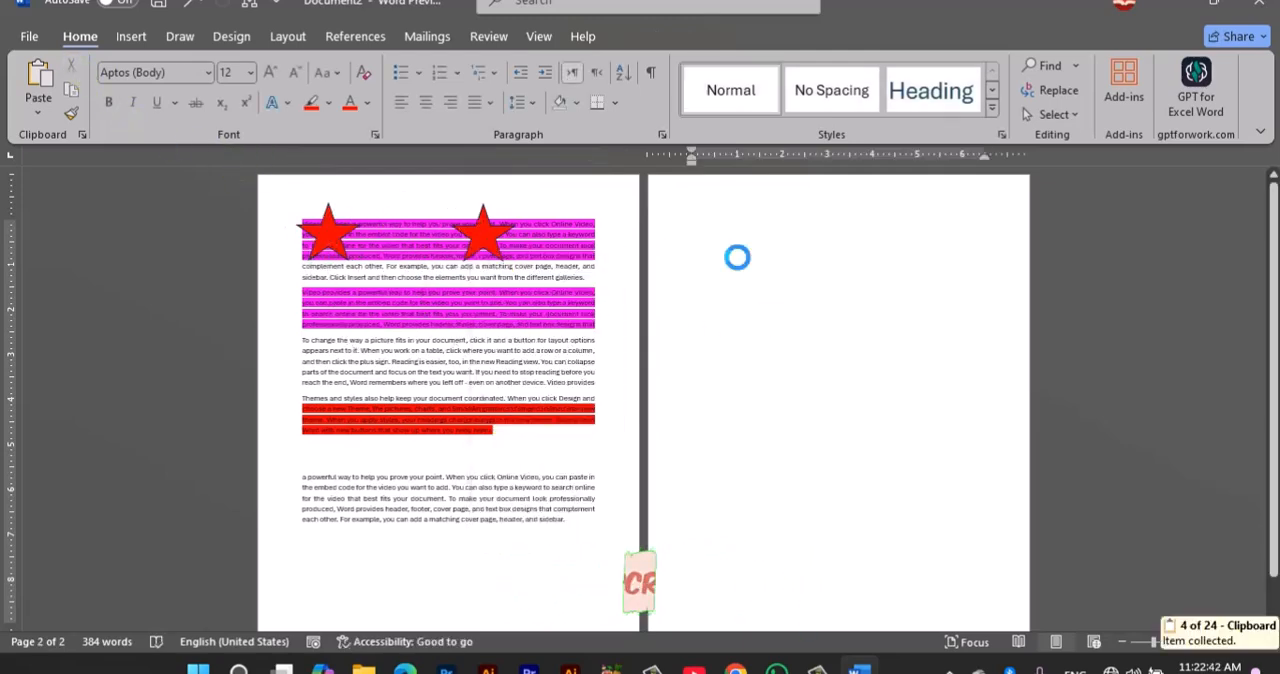
key("ctrl+v")
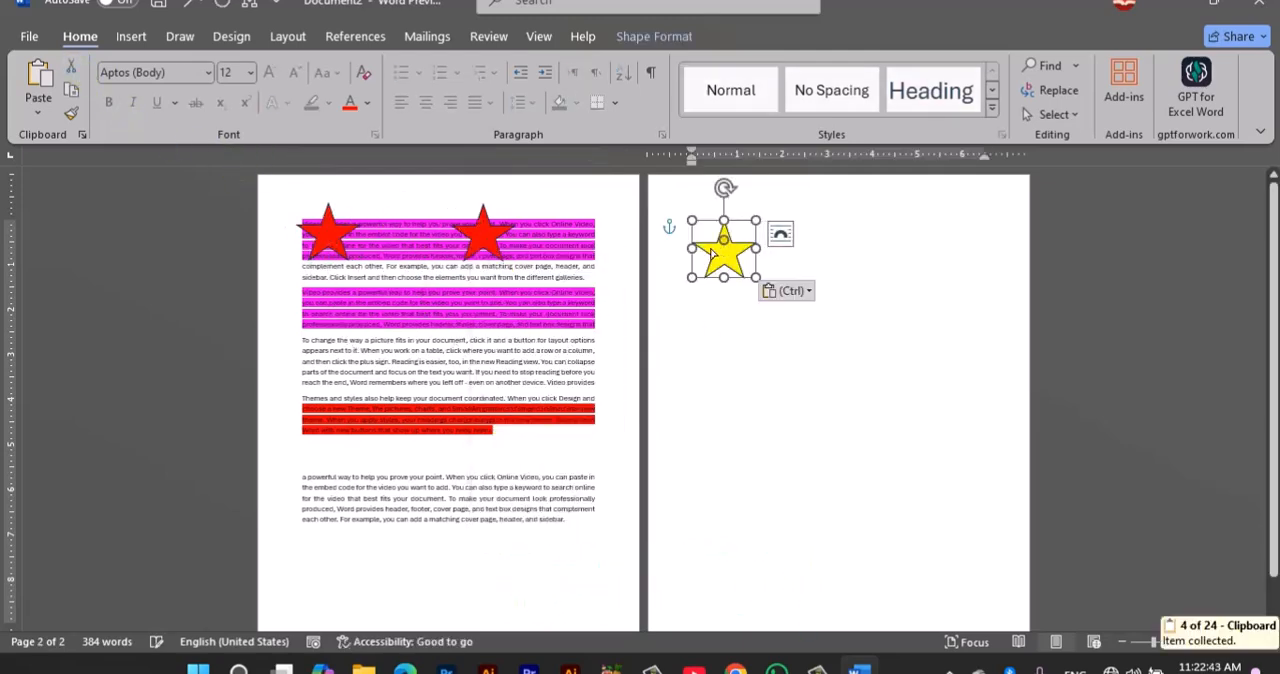
left_click(790, 370)
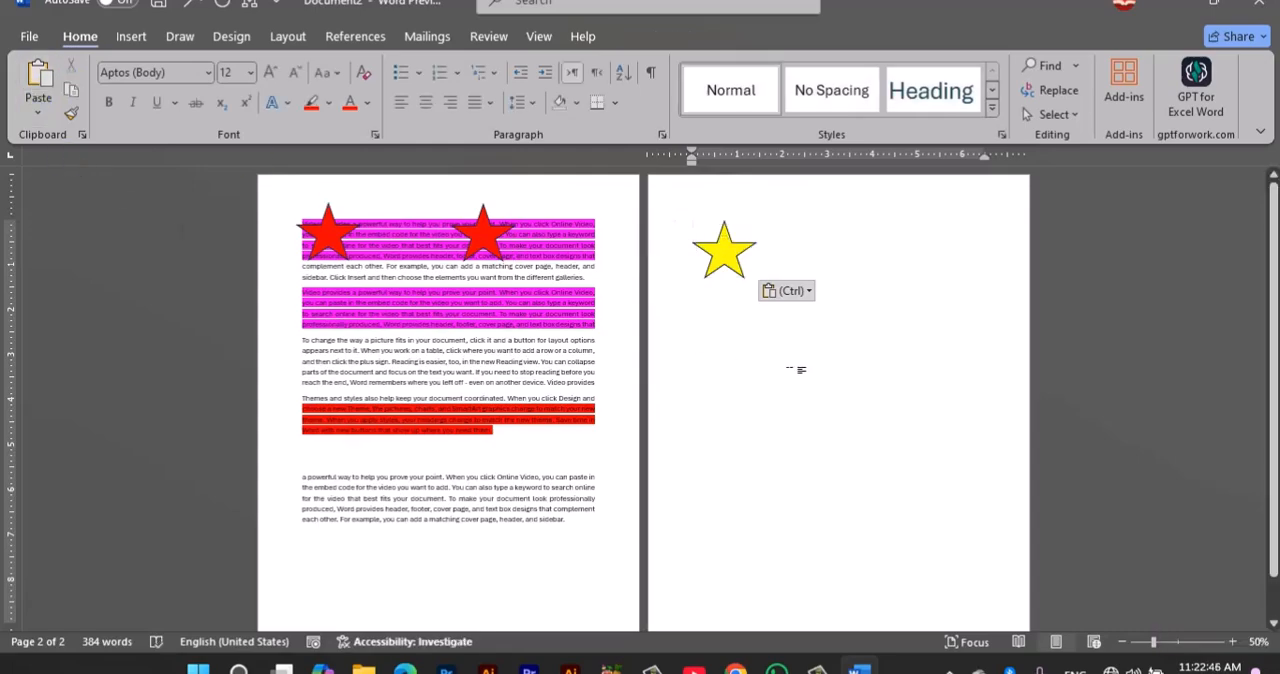
Step: Open the On-Screen Keyboard and use it to issue Copy and paste another yellow star on the second page
key("ctrl+super+o")
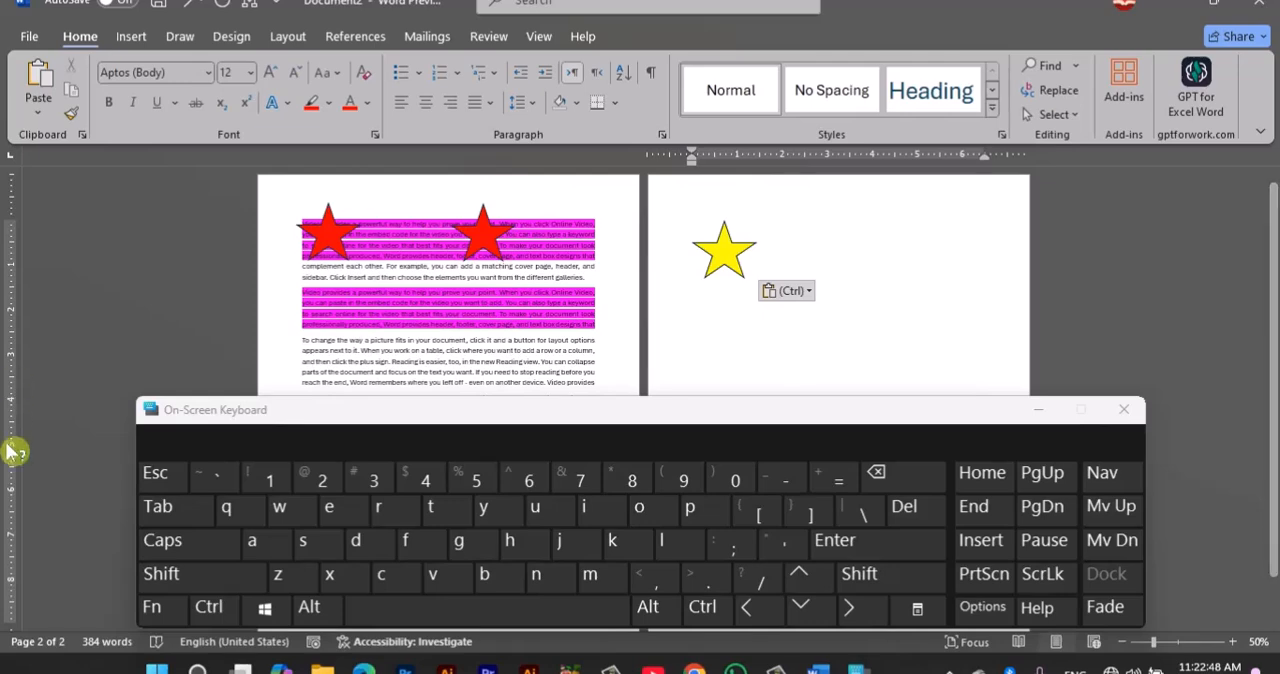
left_click(208, 606)
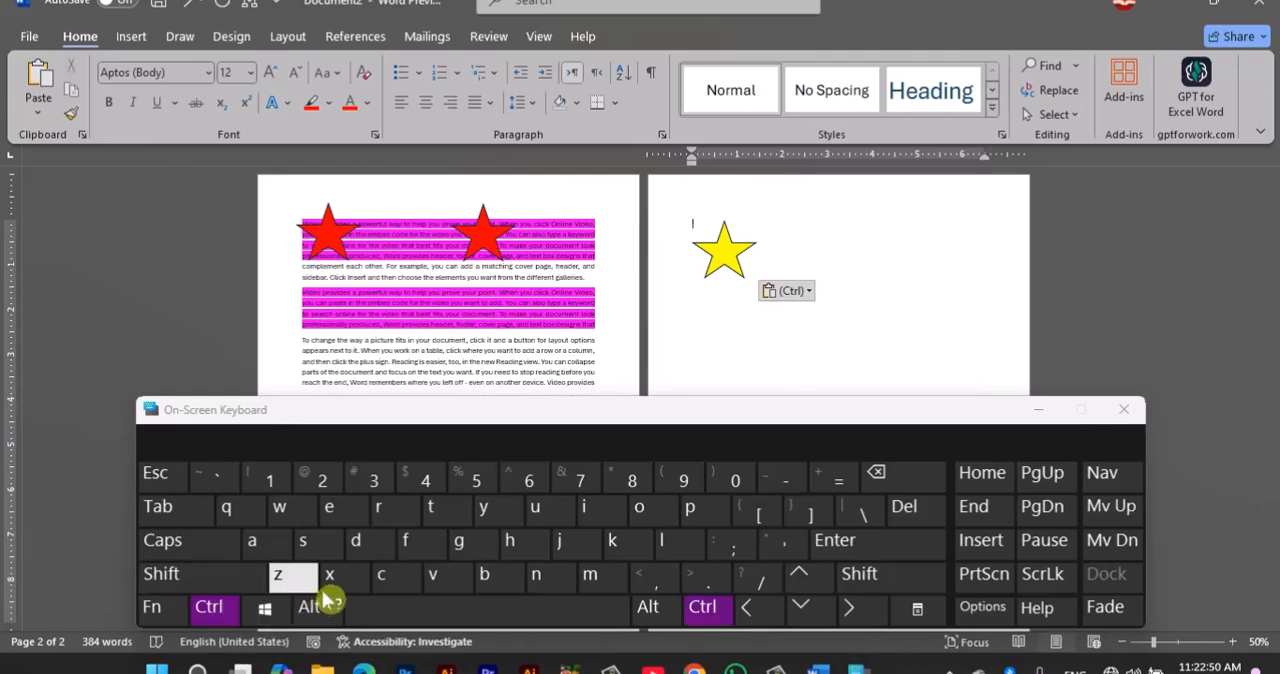
left_click(398, 578)
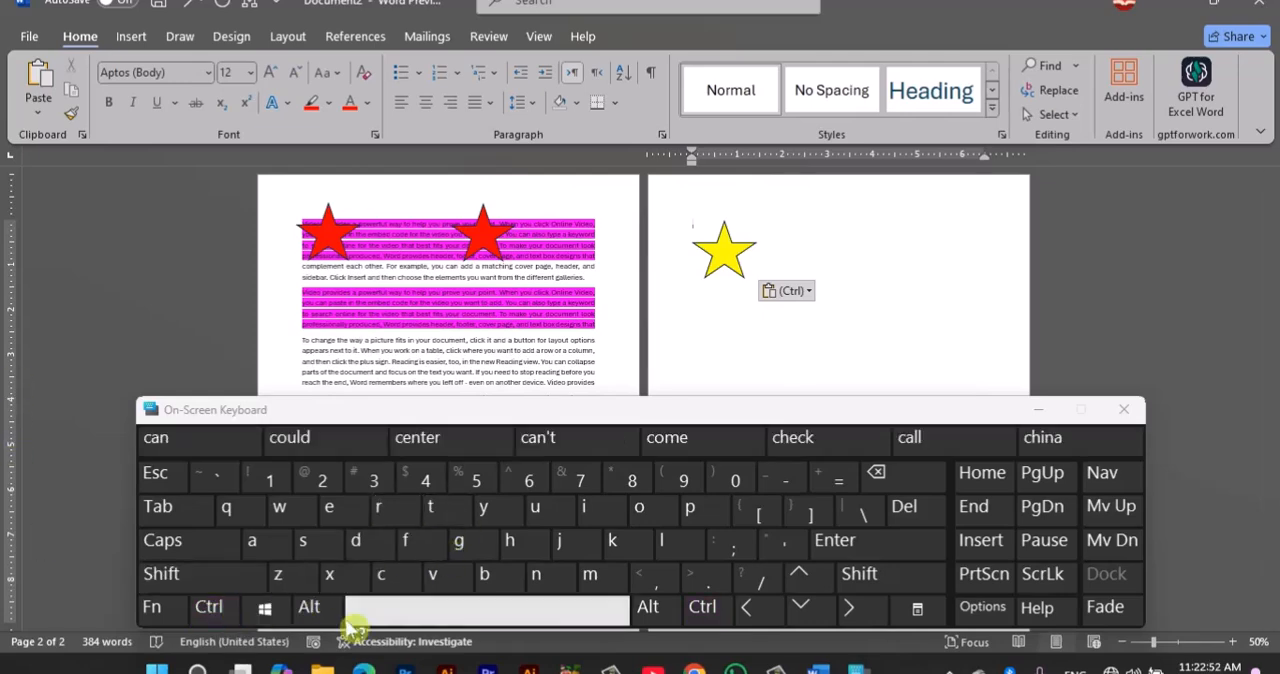
left_click(220, 606)
left_click(436, 576)
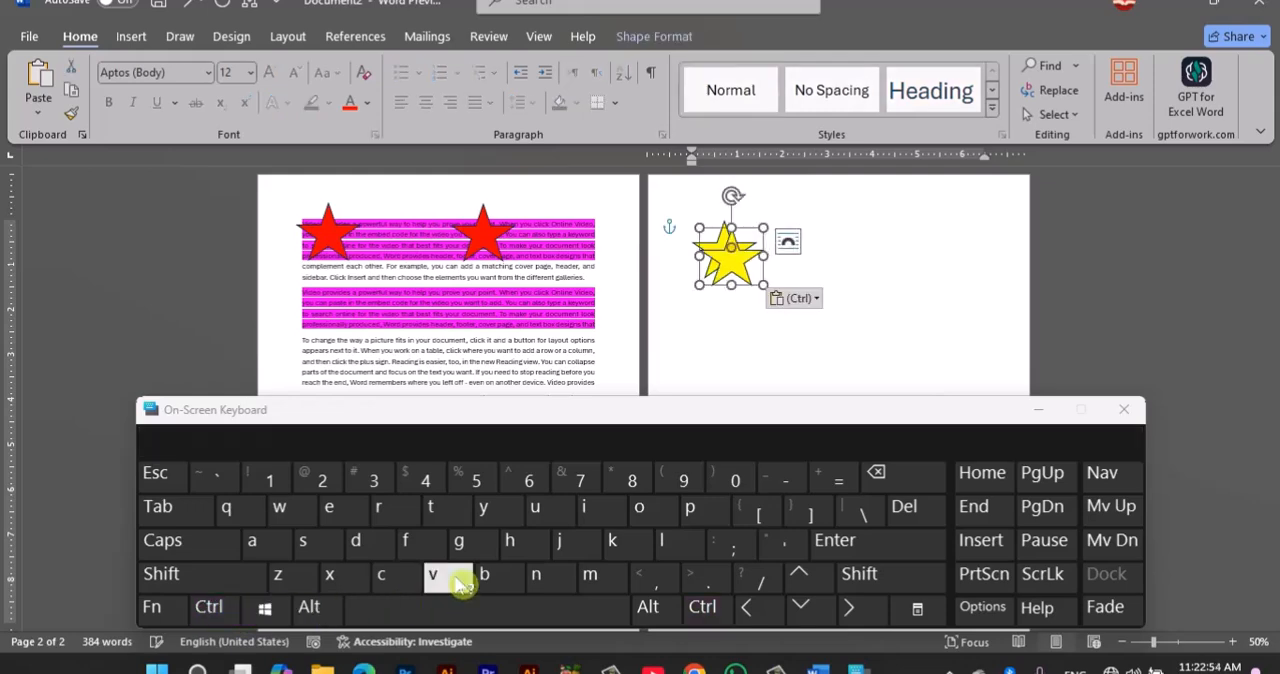